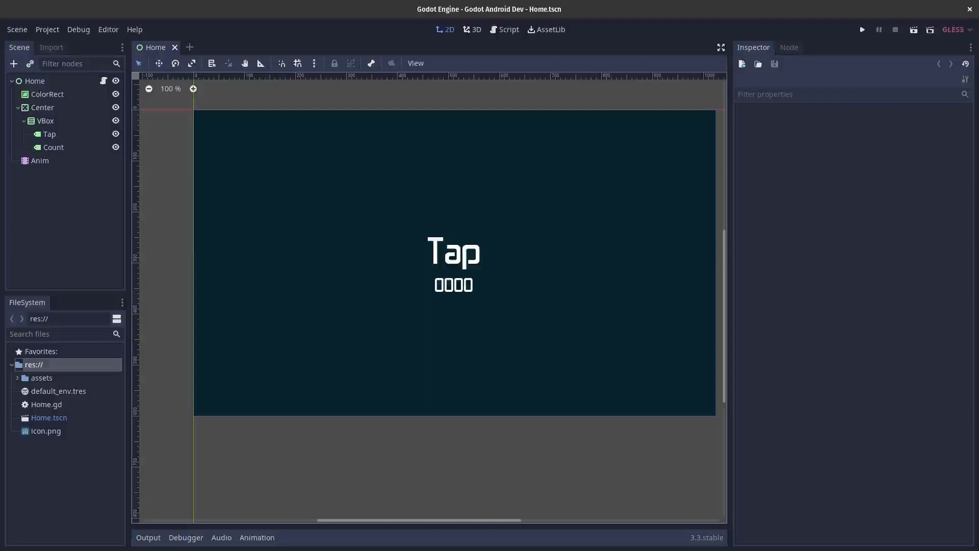
Switch from the Godot editor to the Exporting for Android docs page in the browser
key("alt+Tab")
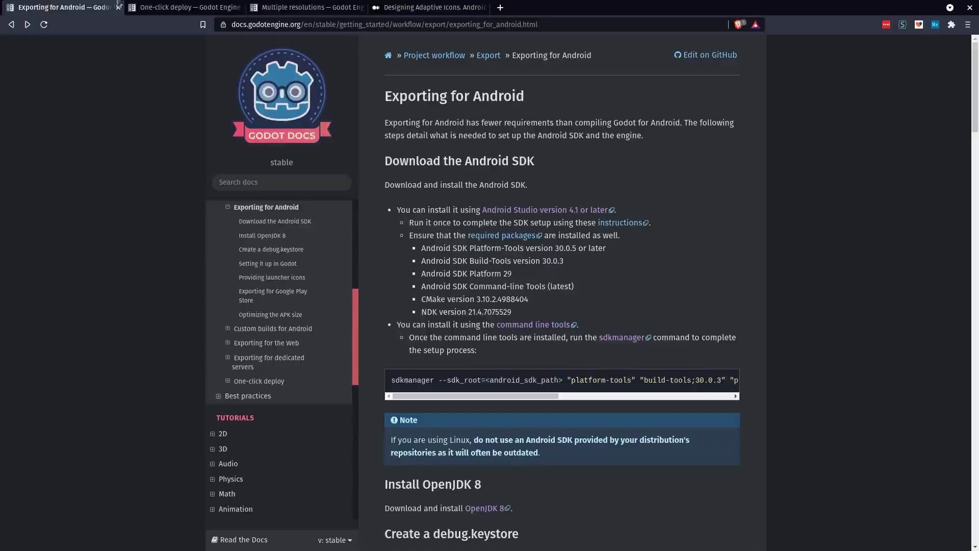
Browse from the Android export docs to the One-click deploy and Multiple resolutions pages
left_click_drag(400, 97, 464, 97)
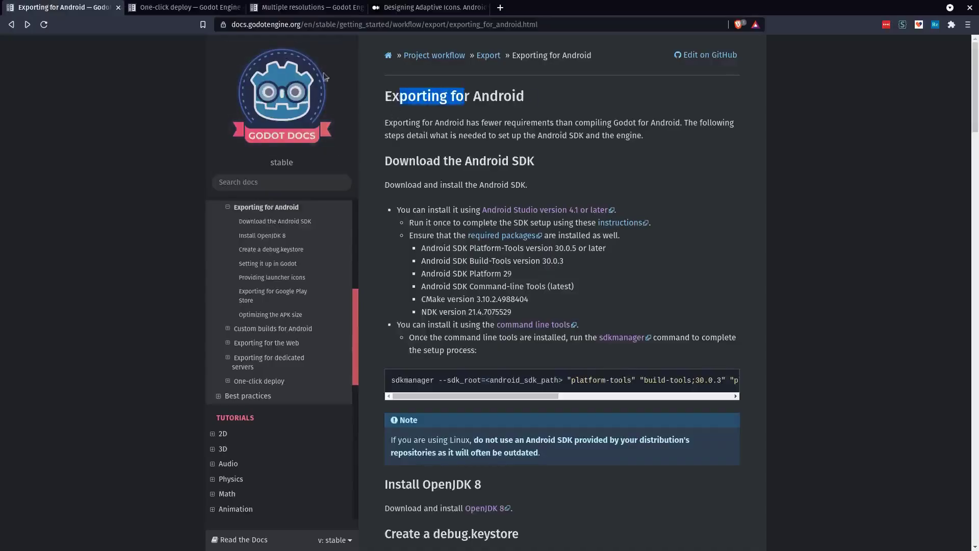
left_click(195, 14)
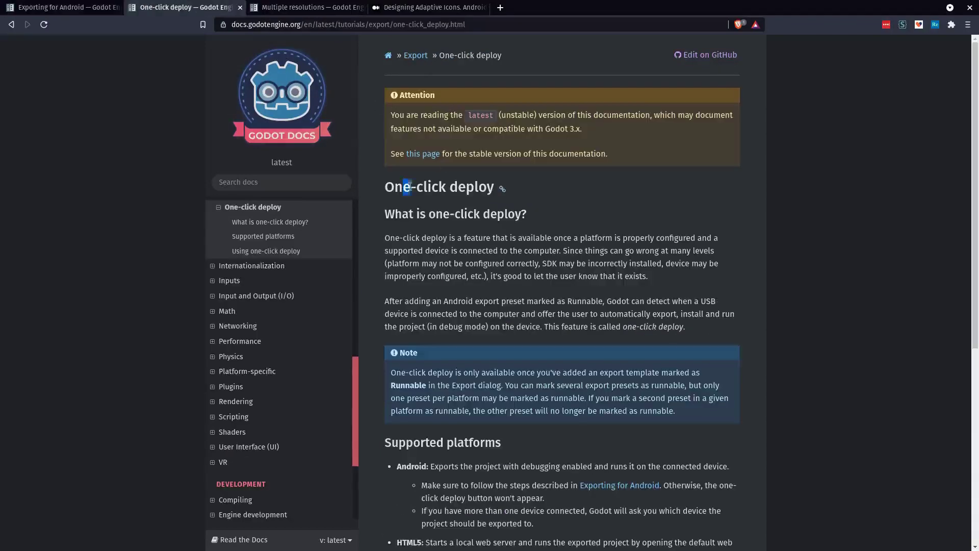
left_click(306, 7)
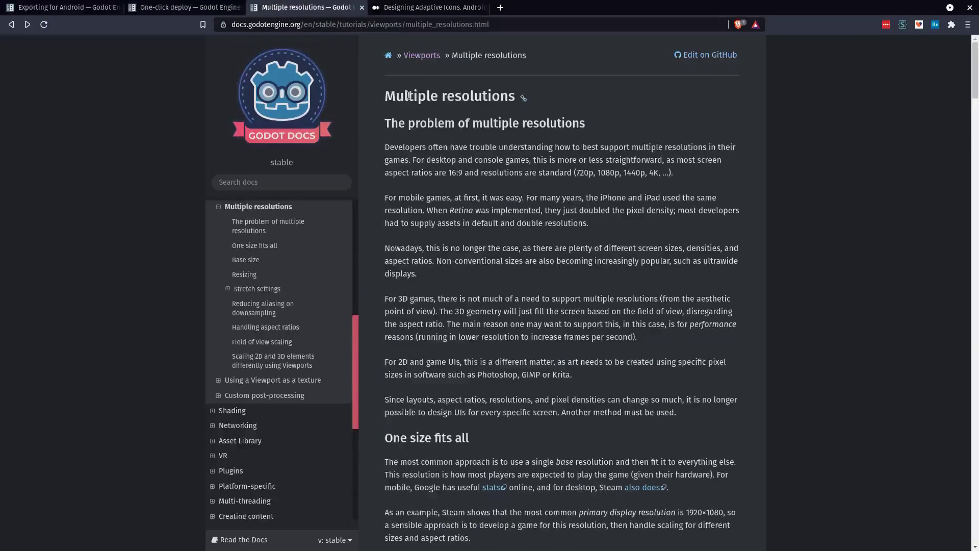
left_click_drag(404, 97, 465, 105)
left_click(478, 117)
scroll(493, 356, "down", 3)
scroll(492, 356, "down", 3)
scroll(493, 356, "up", 3)
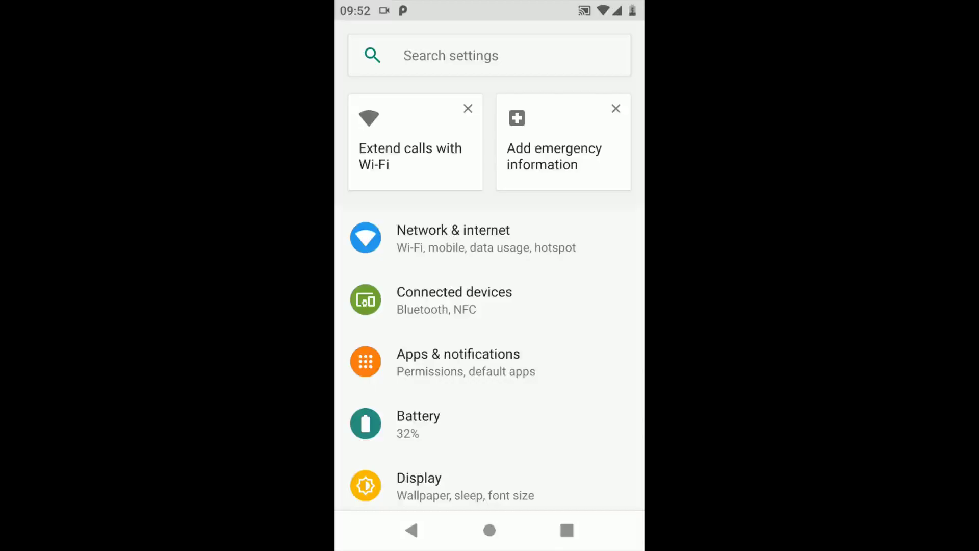
Unlock developer mode by repeatedly tapping Build number under System > About phone
scroll(490, 306, "down", 10)
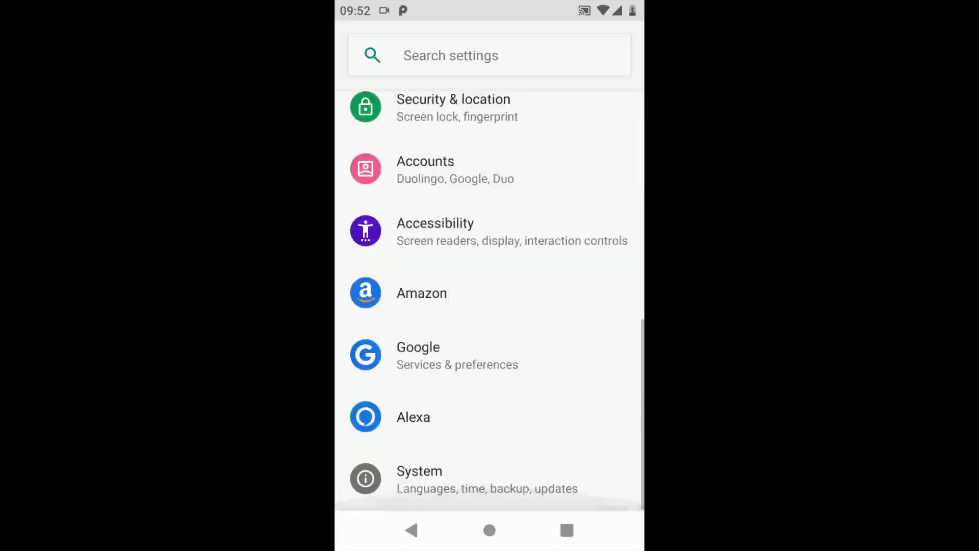
left_click(487, 479)
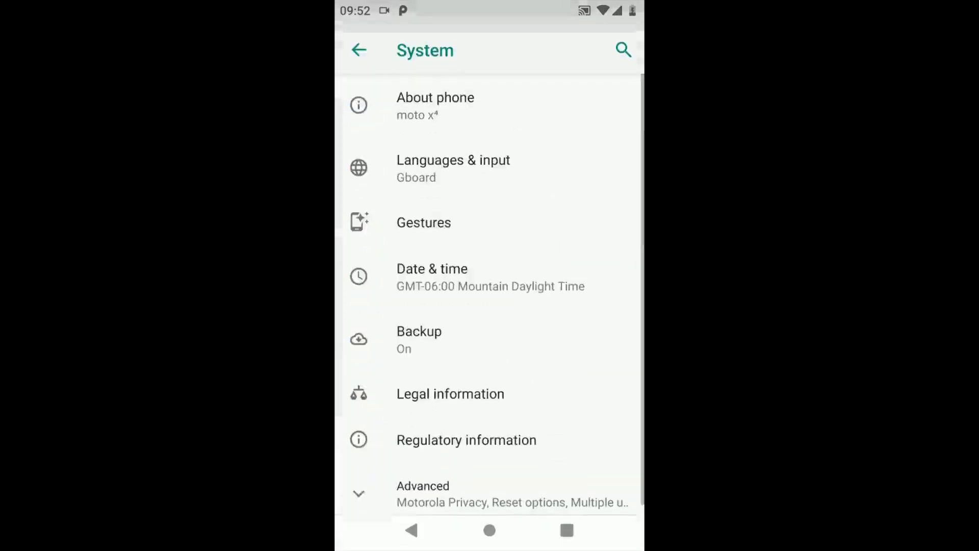
left_click(577, 98)
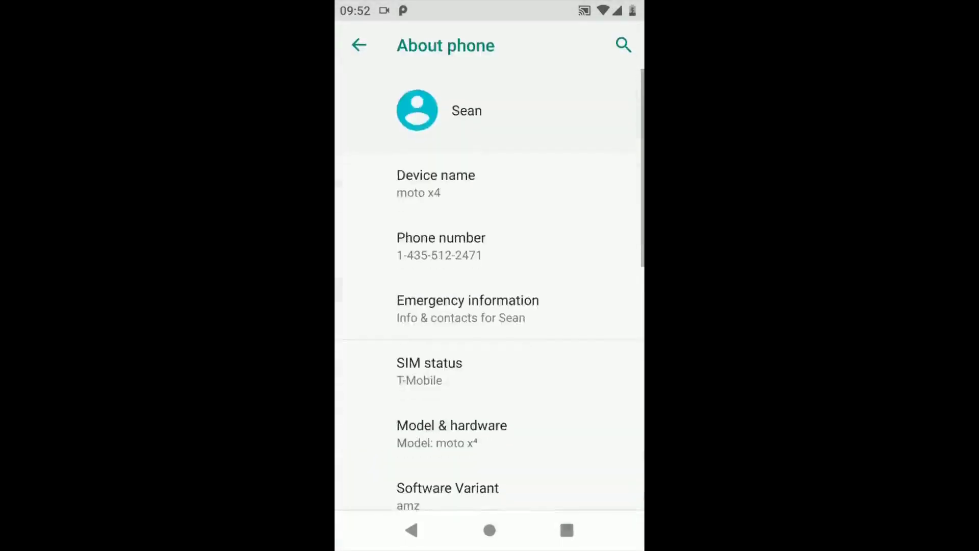
scroll(490, 285, "down", 10)
left_click(447, 480)
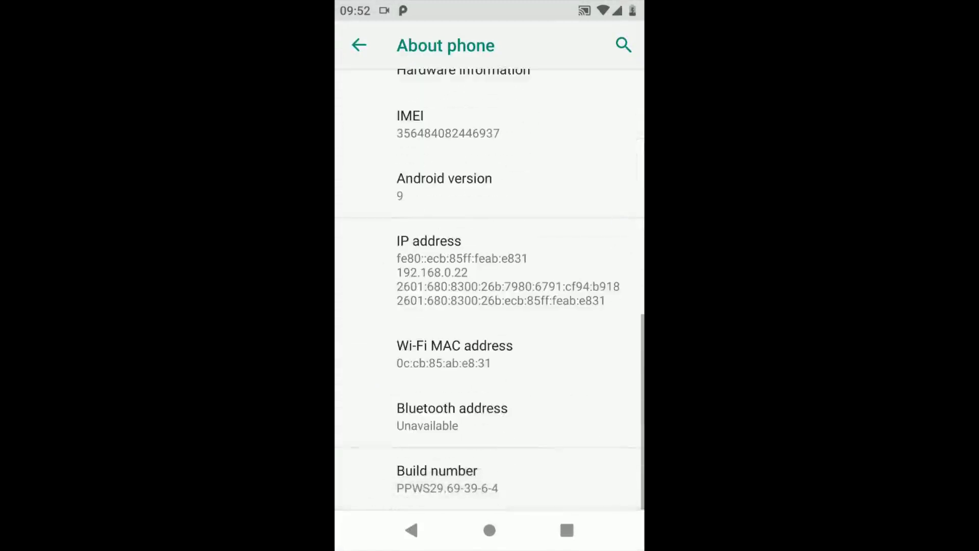
left_click(447, 479)
left_click(623, 466)
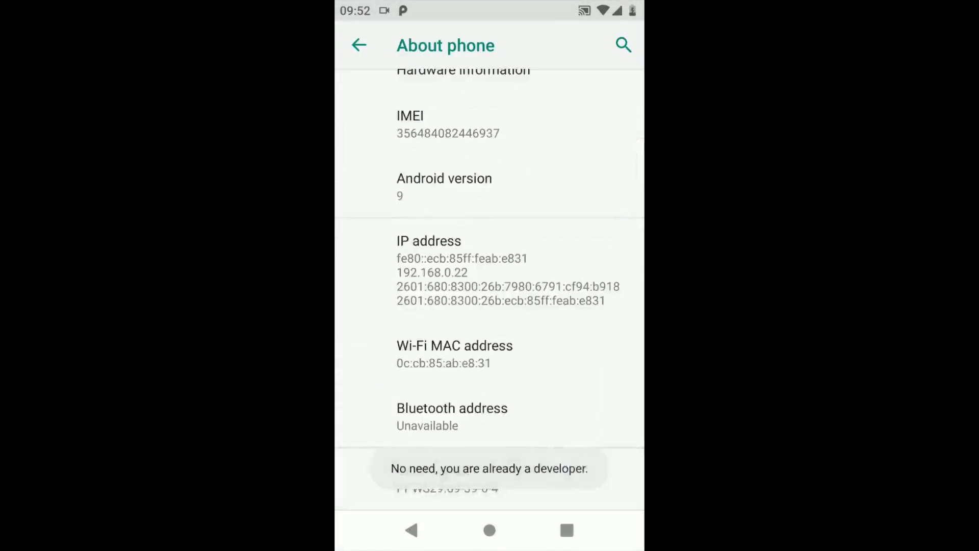
Enable USB debugging in System > Developer options and confirm the prompt
left_click(412, 531)
scroll(489, 285, "down", 5)
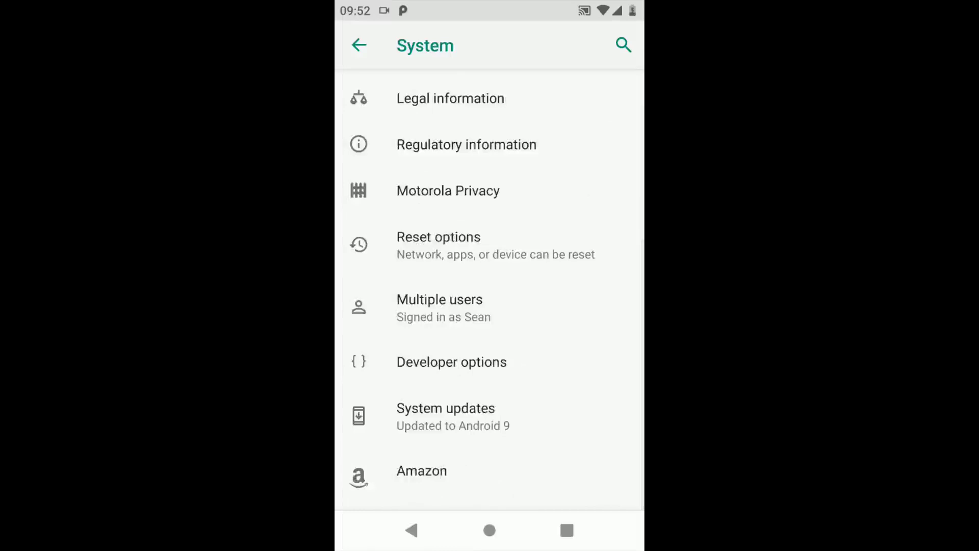
left_click(551, 362)
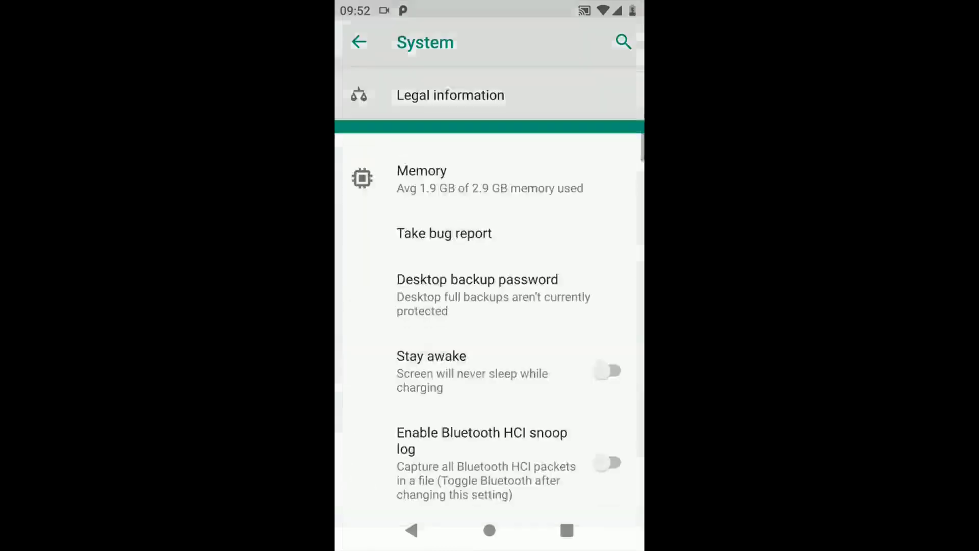
scroll(490, 306, "down", 5)
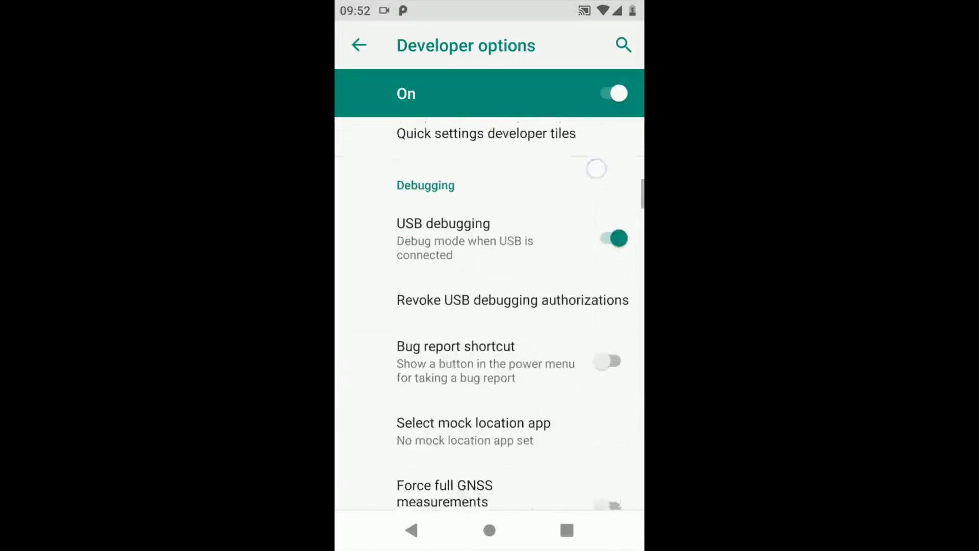
left_click(614, 245)
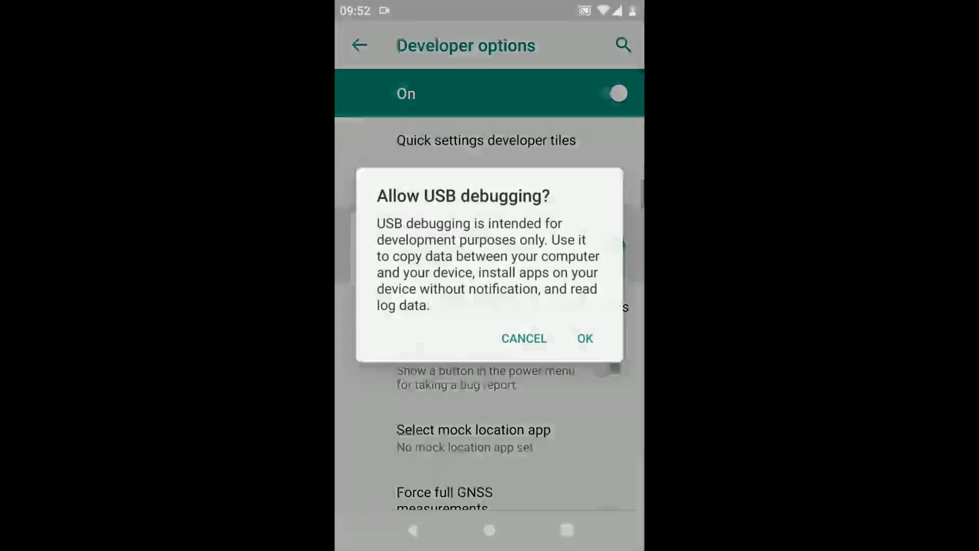
left_click(585, 338)
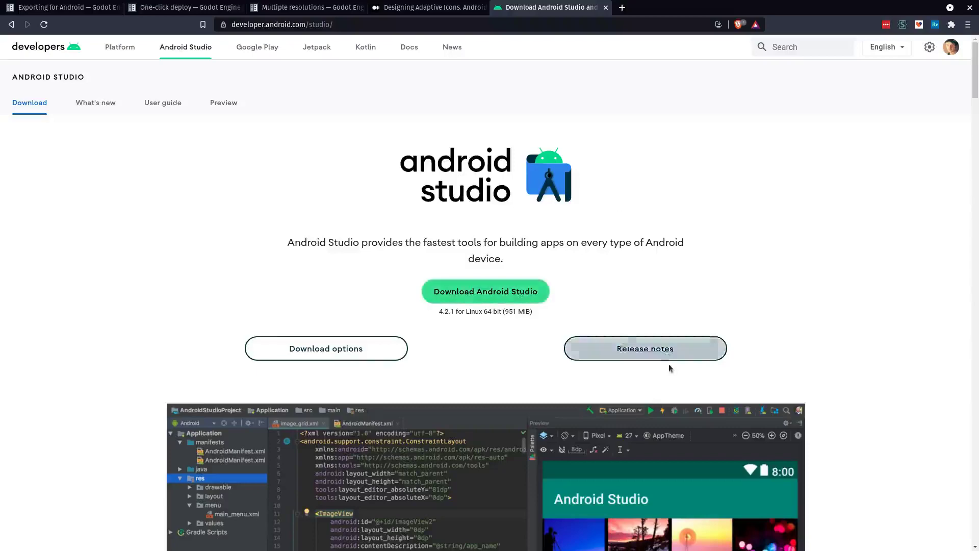
Accept the license terms and save the Android Studio for Linux tar.gz download
left_click(453, 298)
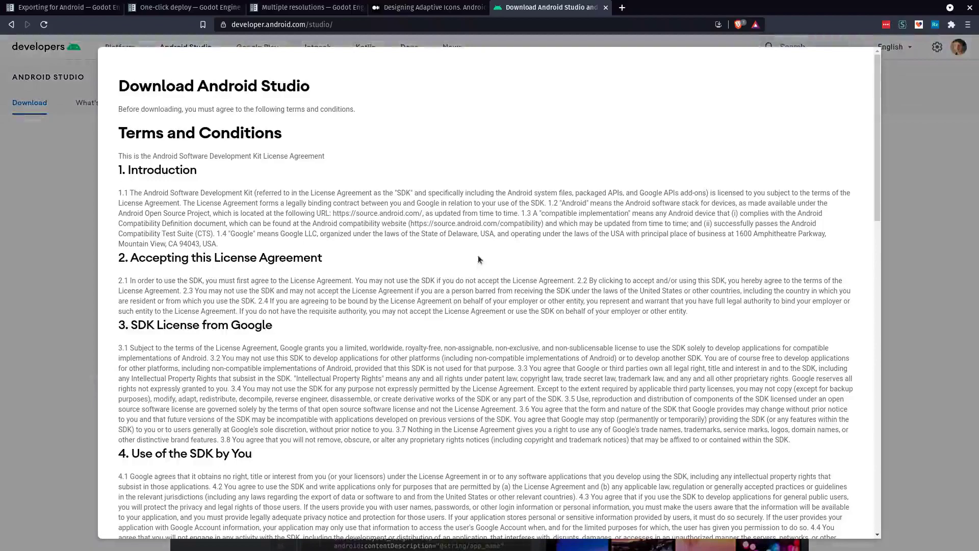
scroll(399, 288, "down", 15)
scroll(398, 287, "down", 3)
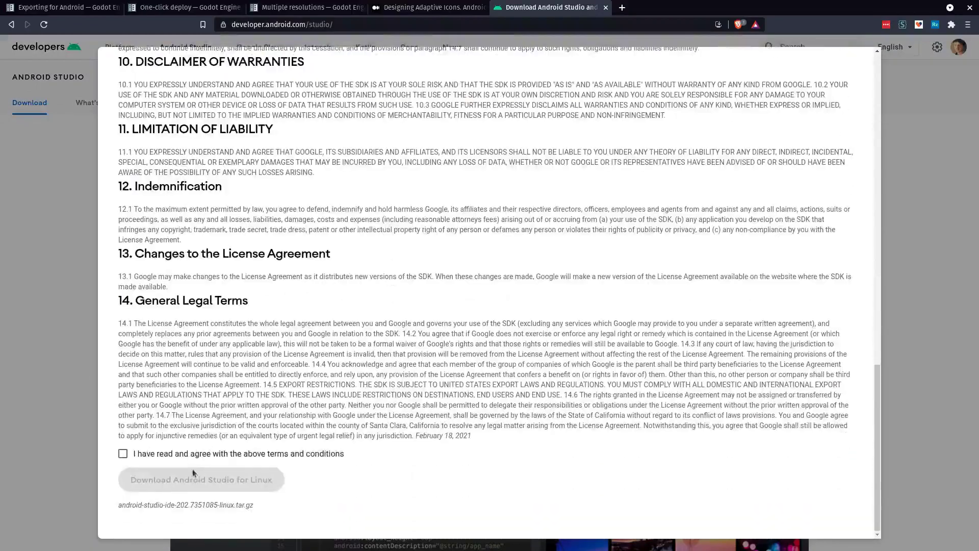
left_click(149, 458)
left_click(201, 480)
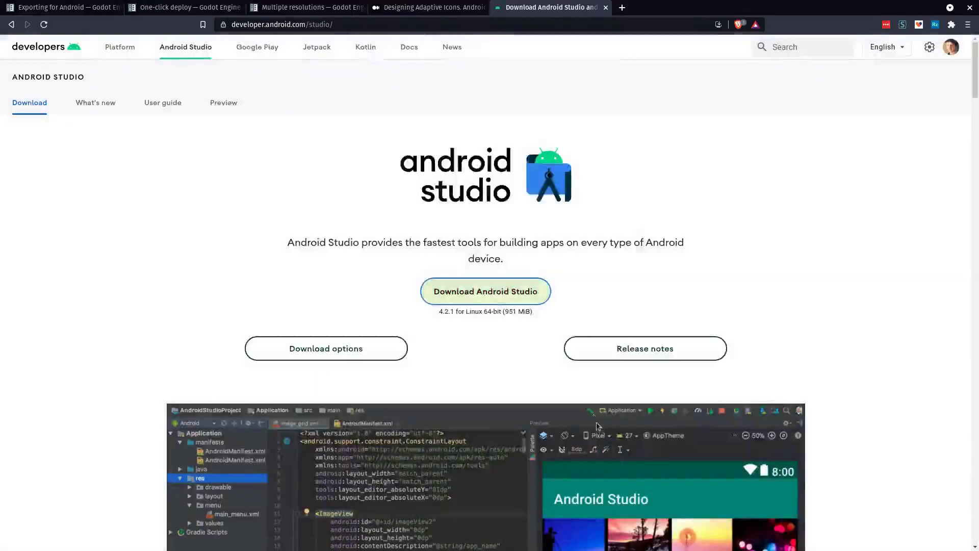
key("Return")
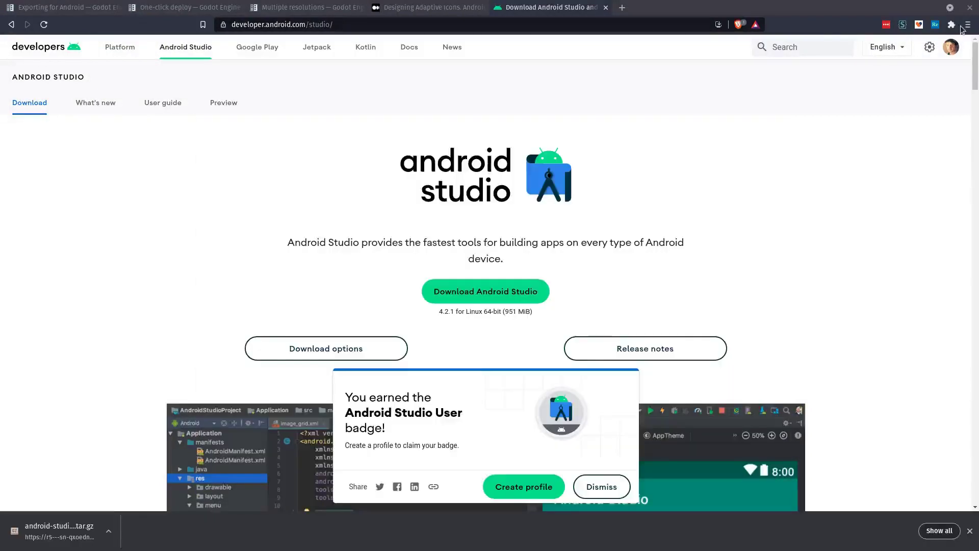
Open the downloaded Android Studio tar.gz in File Roller and extract it into the code folder
left_click(71, 530)
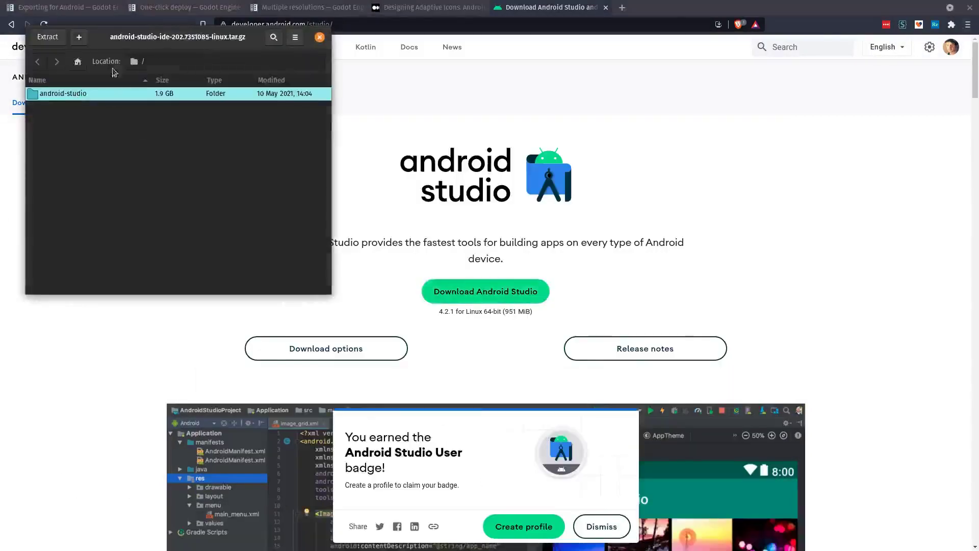
left_click(48, 37)
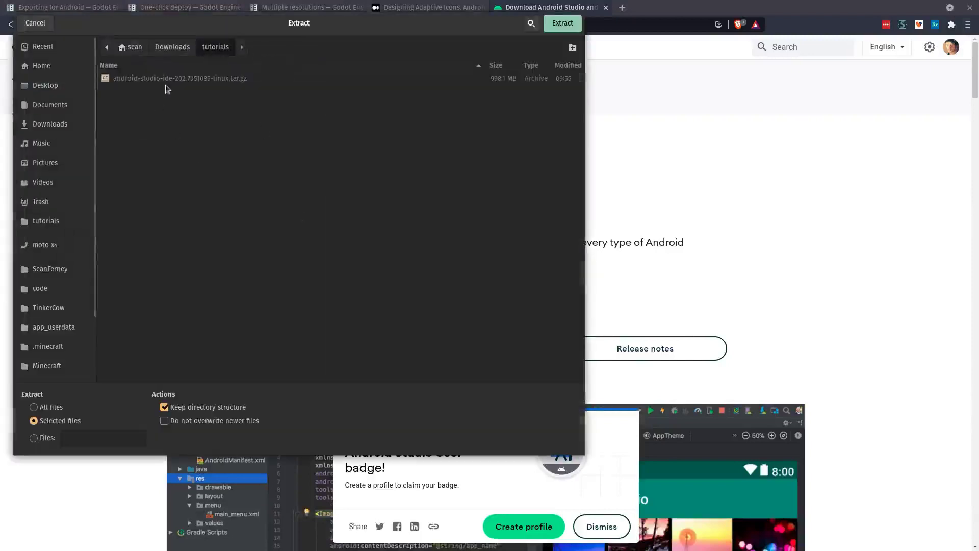
left_click(48, 289)
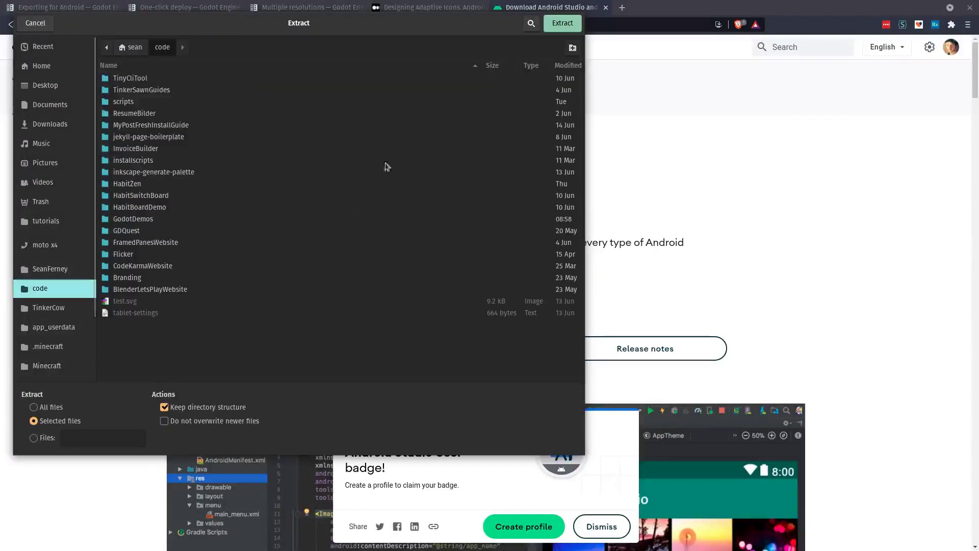
left_click(561, 23)
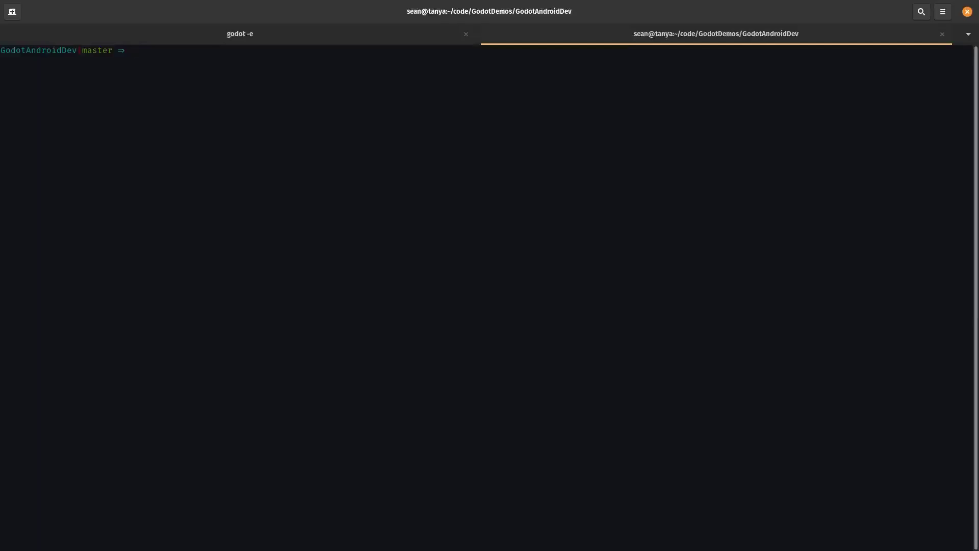
Change into ~/code/android-studio, list it, and print Install-Linux-tar.txt
type("cd .//")
key("BackSpace")
key("BackSpace")
type("./")
key("BackSpace")
key("BackSpace")
key("BackSpace")
type("~/code/an")
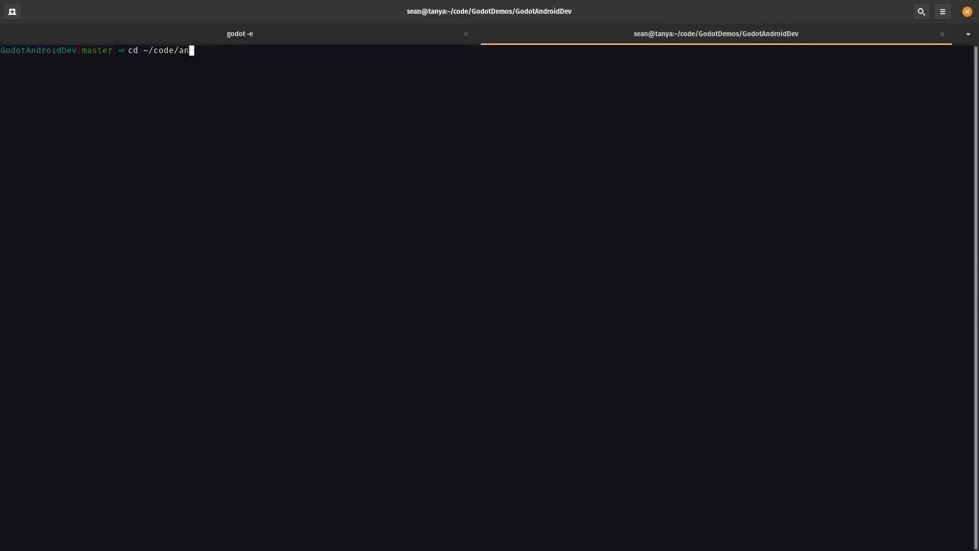
key("Tab")
key("Return")
type("ls")
key("Return")
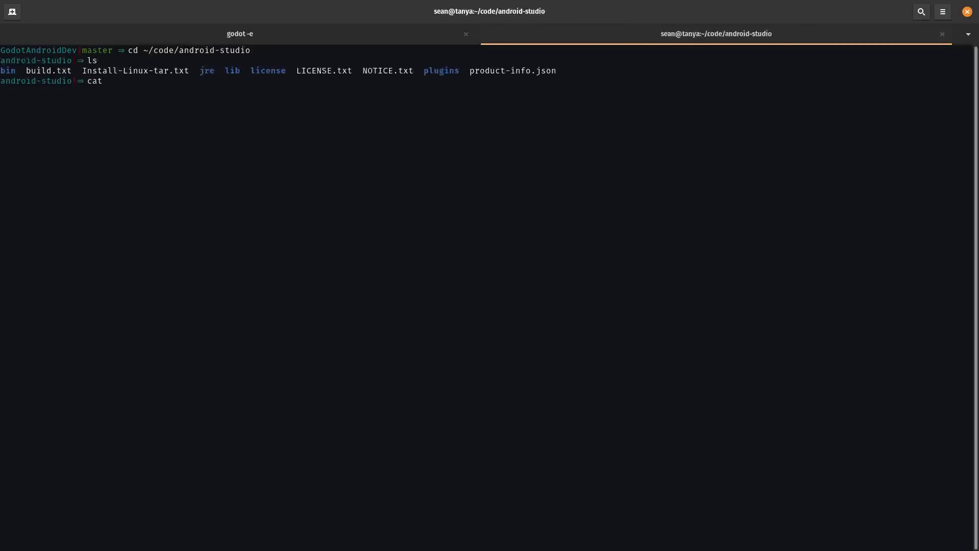
type("cat I")
key("Tab")
key("Return")
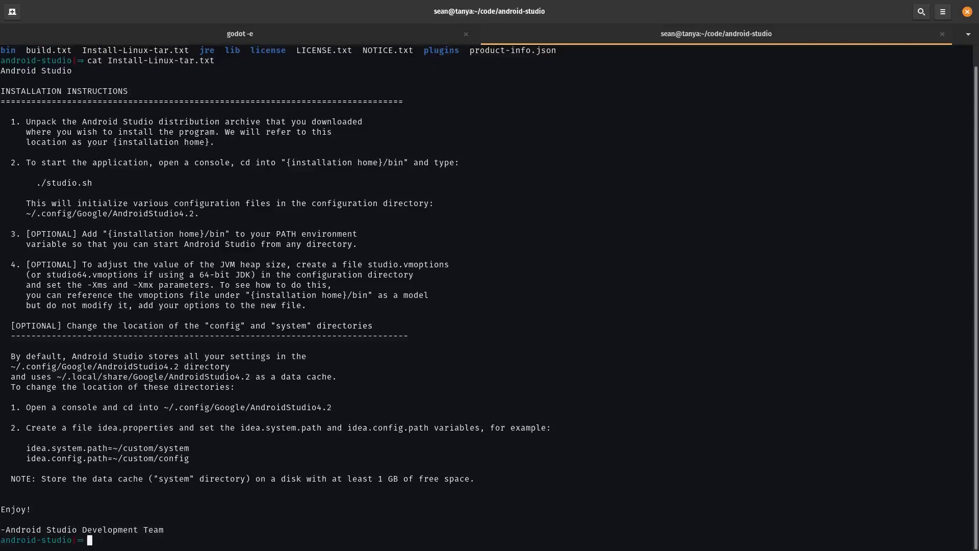
List the folder and its bin contents, then launch Android Studio with studio.sh
type("ls")
key("Return")
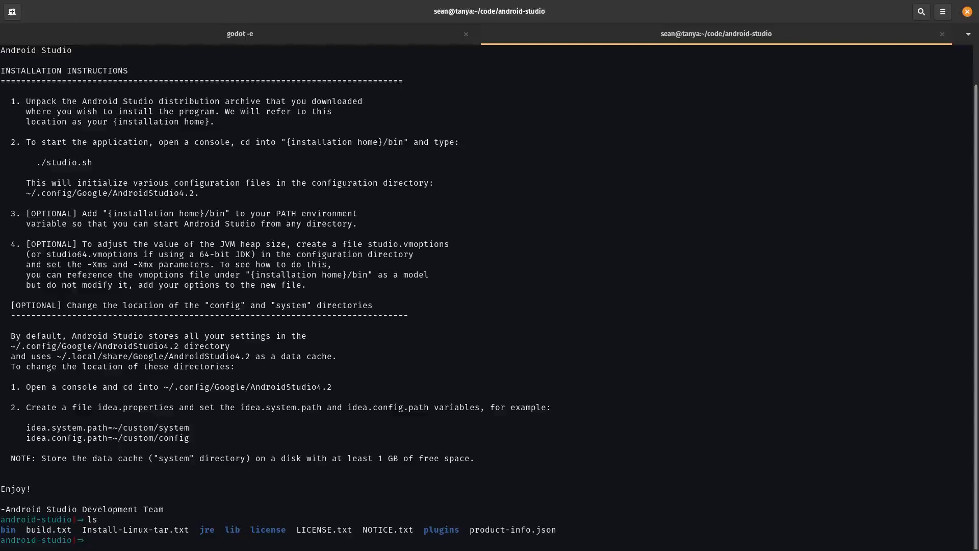
type("ls bin")
key("Return")
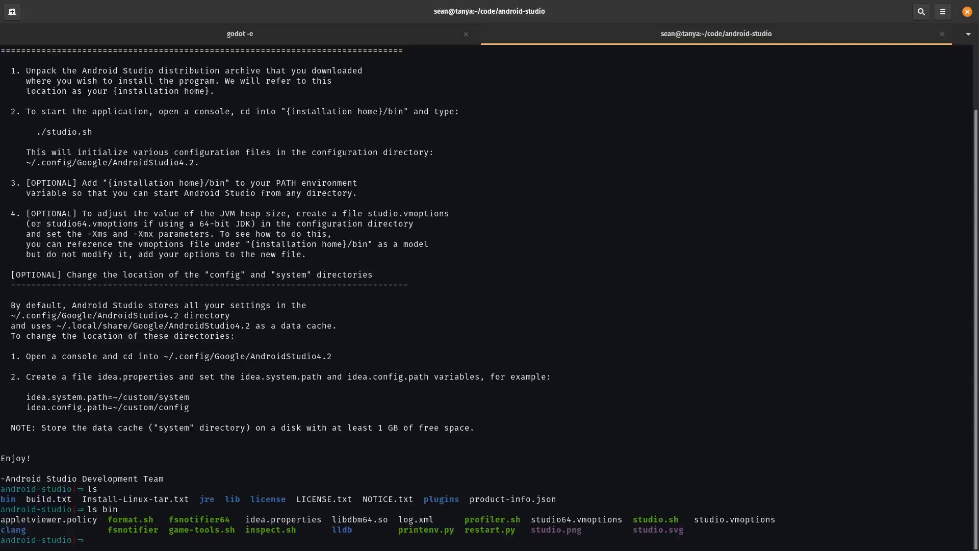
type("studio.sh")
key("Return")
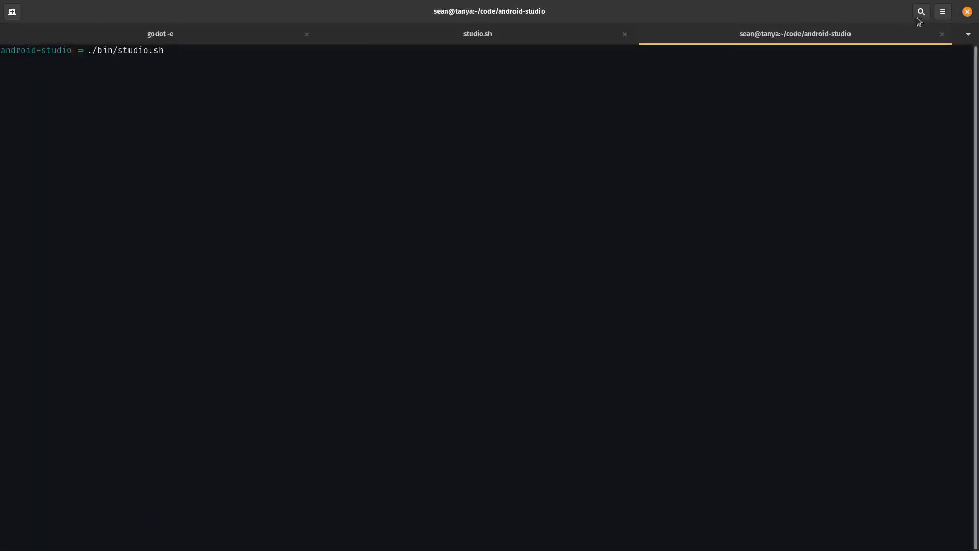
left_click(942, 34)
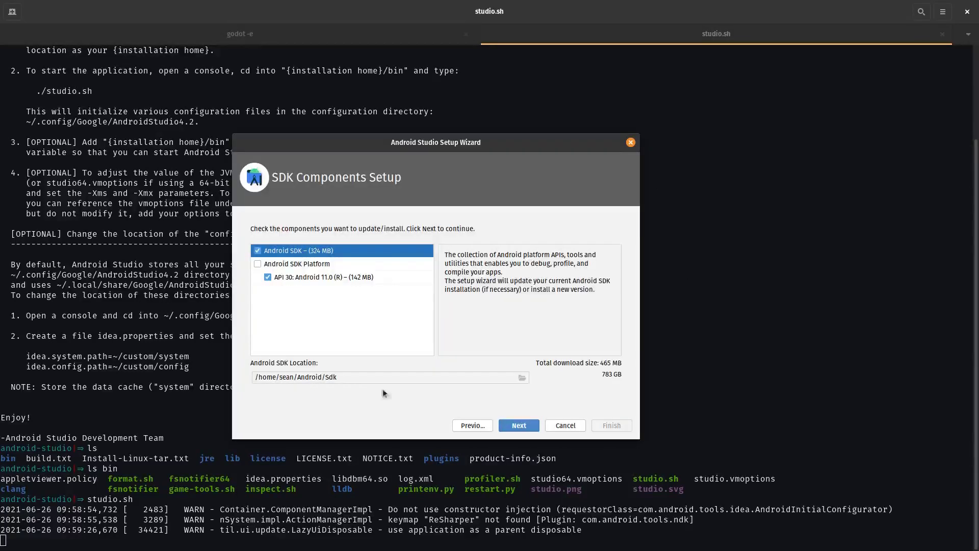
Finish the setup wizard, then install the Android 9.0 (Pie) SDK platform via SDK Manager, accepting its license
left_click(526, 426)
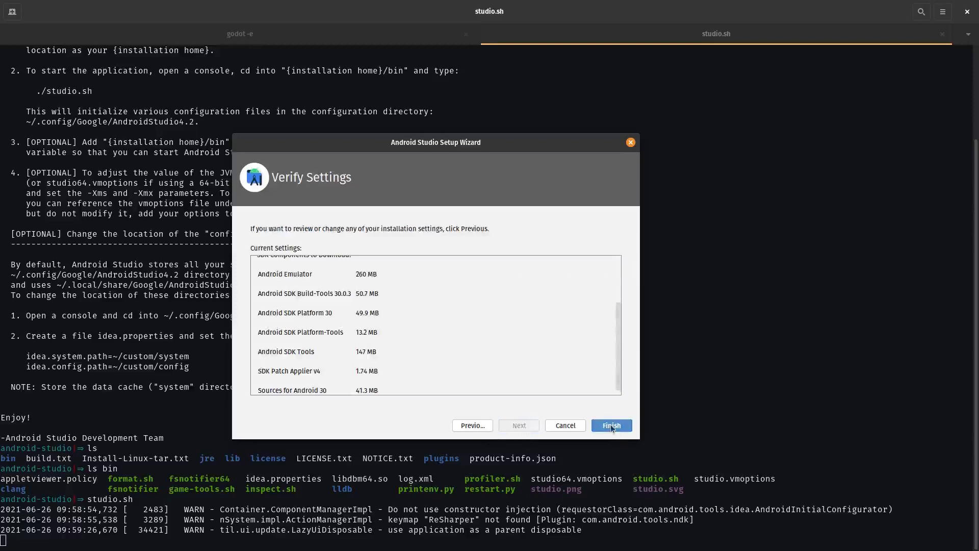
left_click(612, 426)
left_click(620, 357)
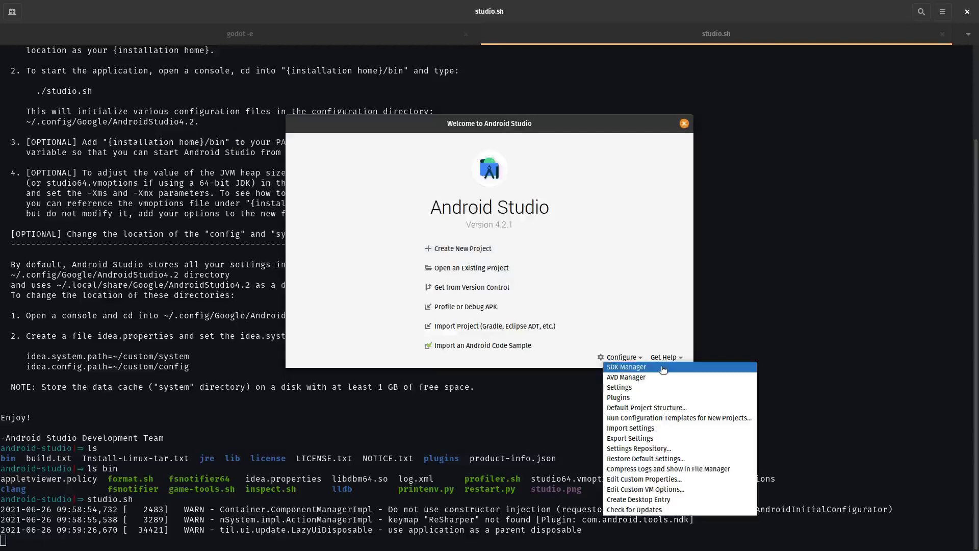
left_click(663, 367)
left_click(391, 215)
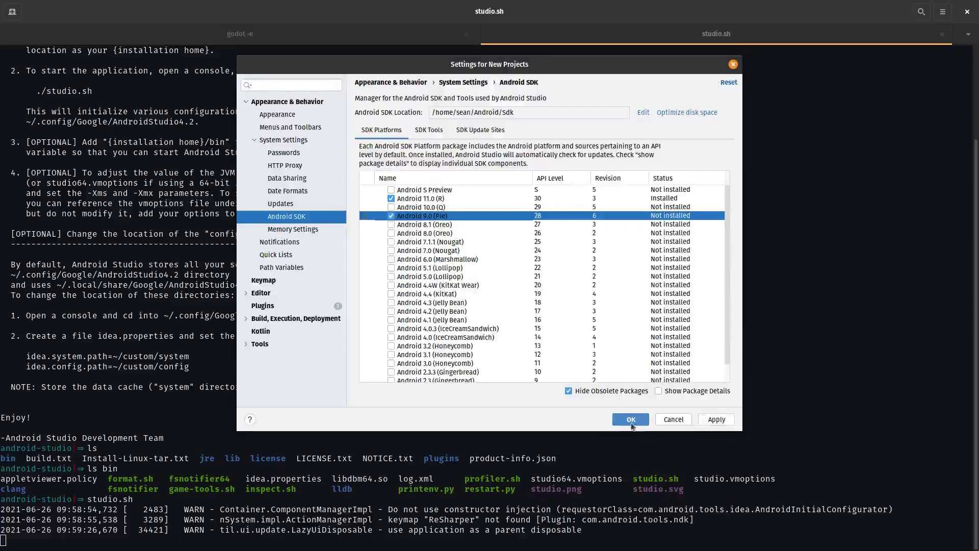
left_click(638, 422)
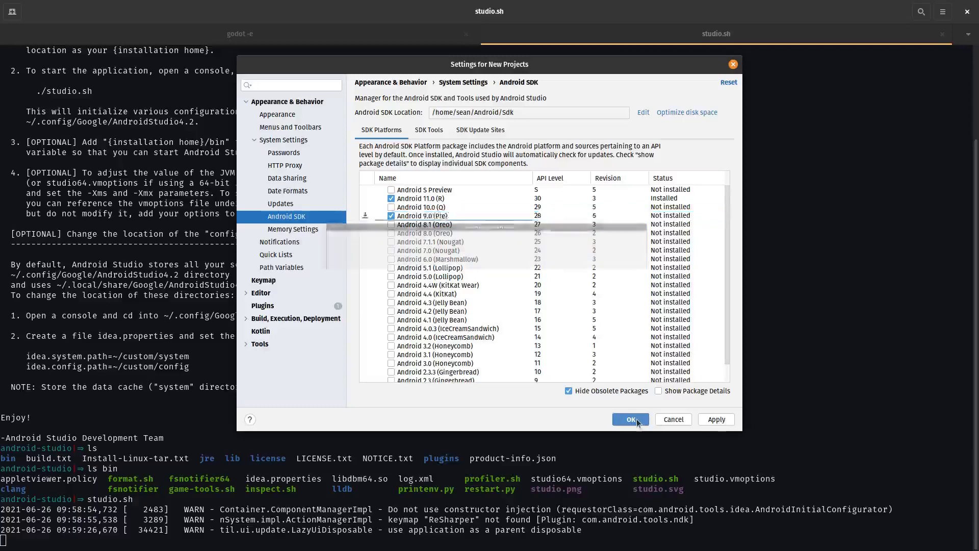
left_click(480, 289)
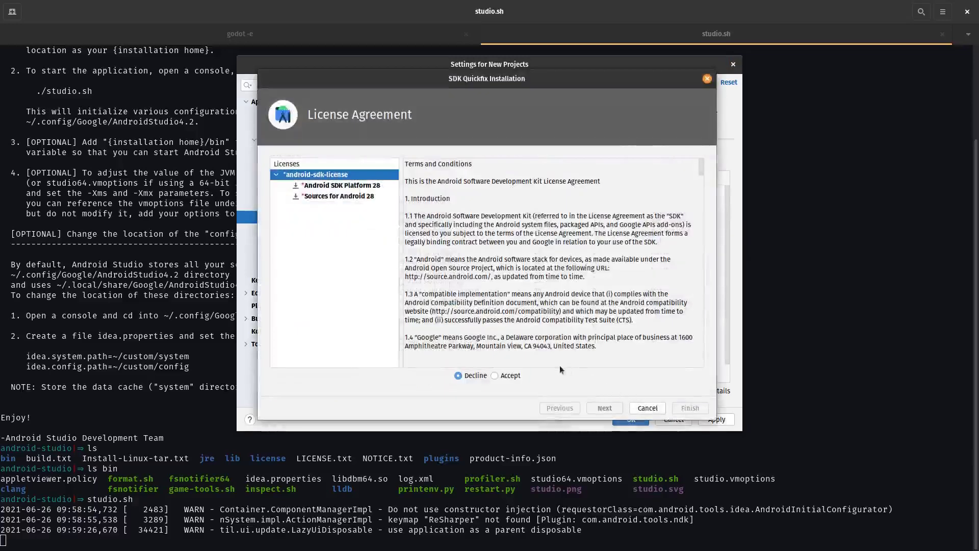
left_click(495, 376)
left_click(611, 408)
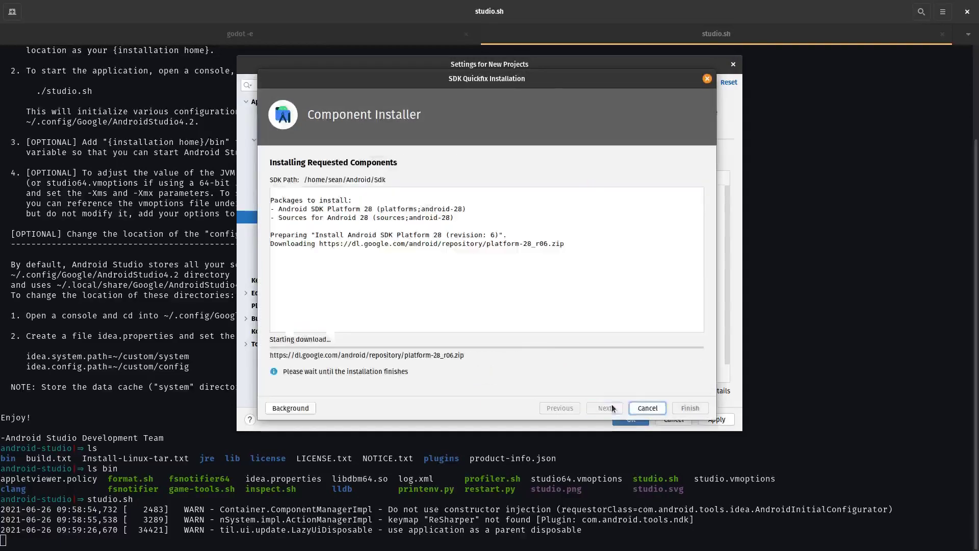
left_click(697, 410)
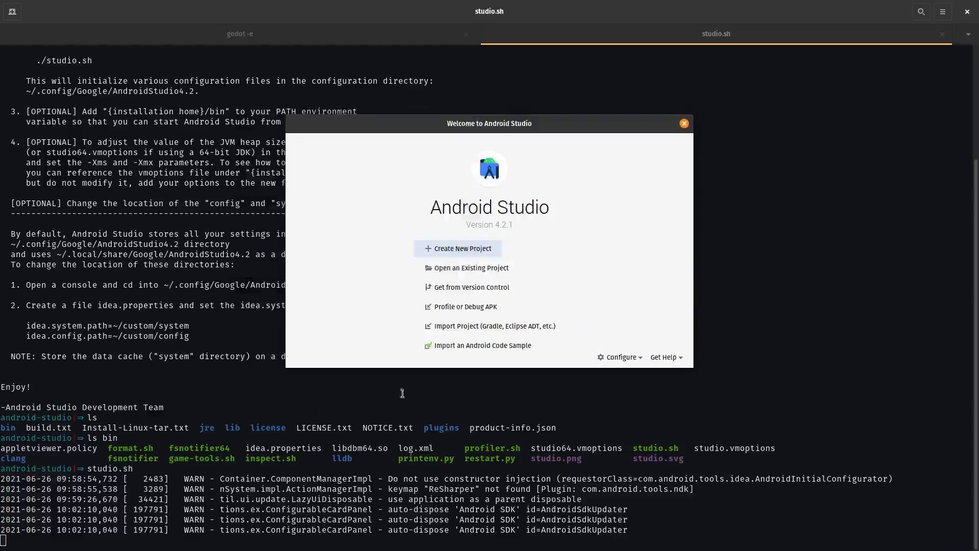
left_click(684, 123)
Stop studio.sh and list ~/Android to confirm the Sdk folder is there
type("ls")
key("Return")
type("ls ~/A")
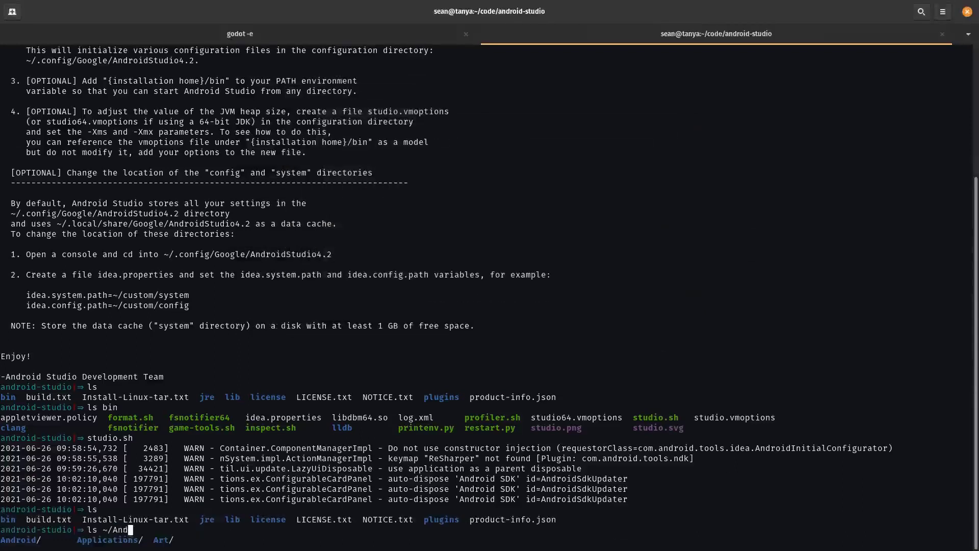
key("Tab")
key("Return")
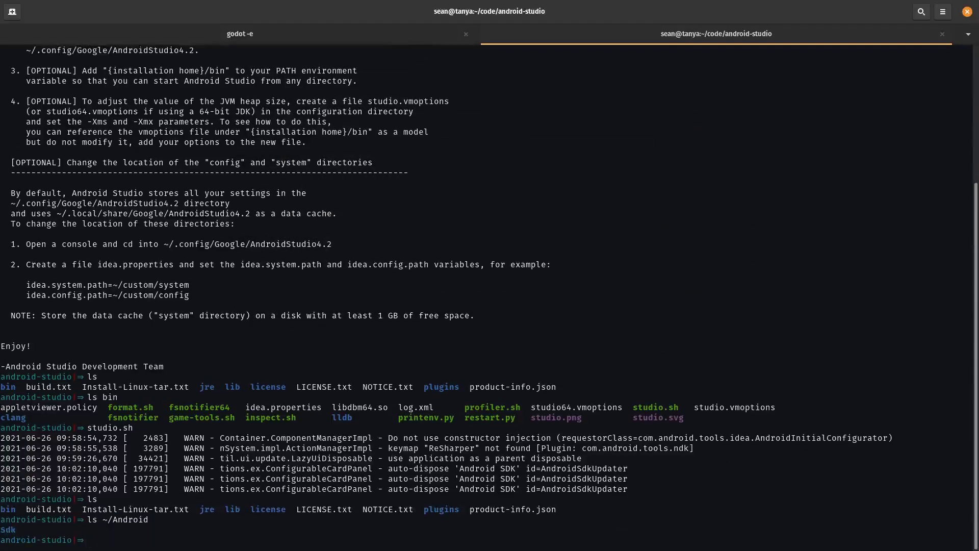
key("Up")
key("Down")
key("alt+Tab")
Set the Android Sdk Path in Godot's Editor Settings to the ~/Android/Sdk folder
left_click(108, 29)
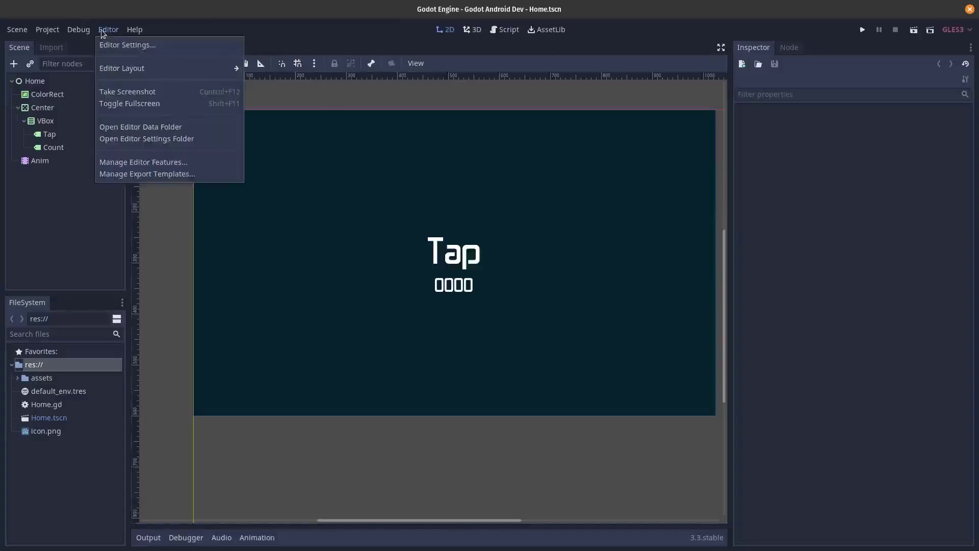
left_click(127, 45)
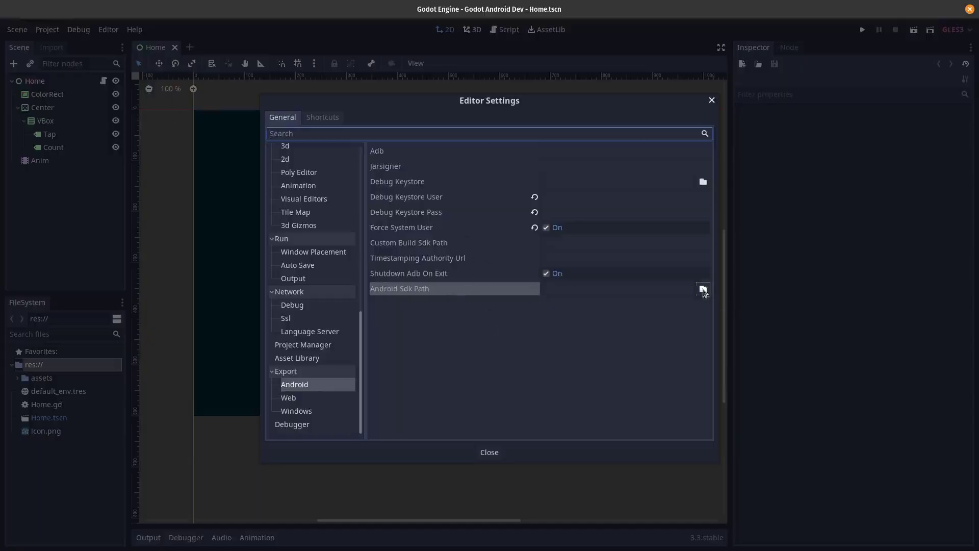
left_click(704, 290)
left_click_drag(239, 95, 510, 111)
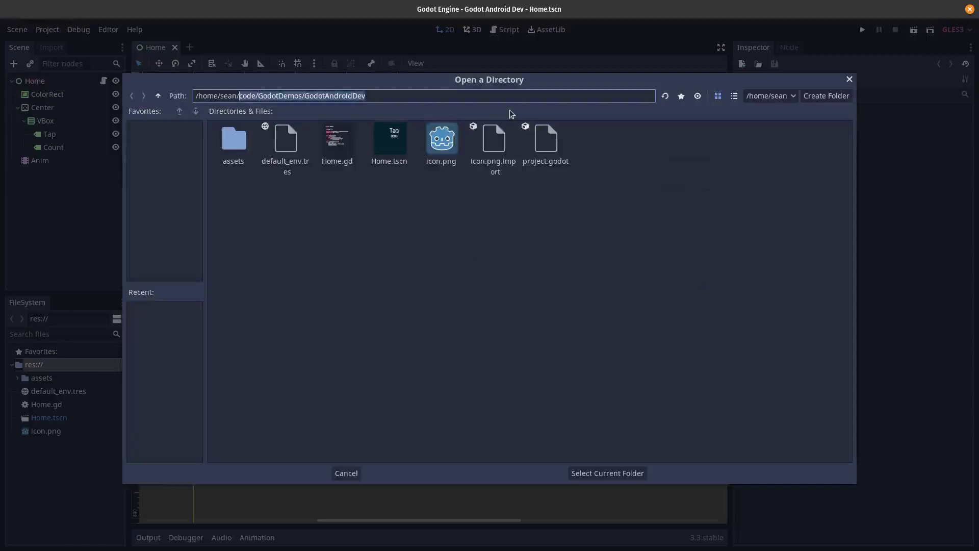
type("Android")
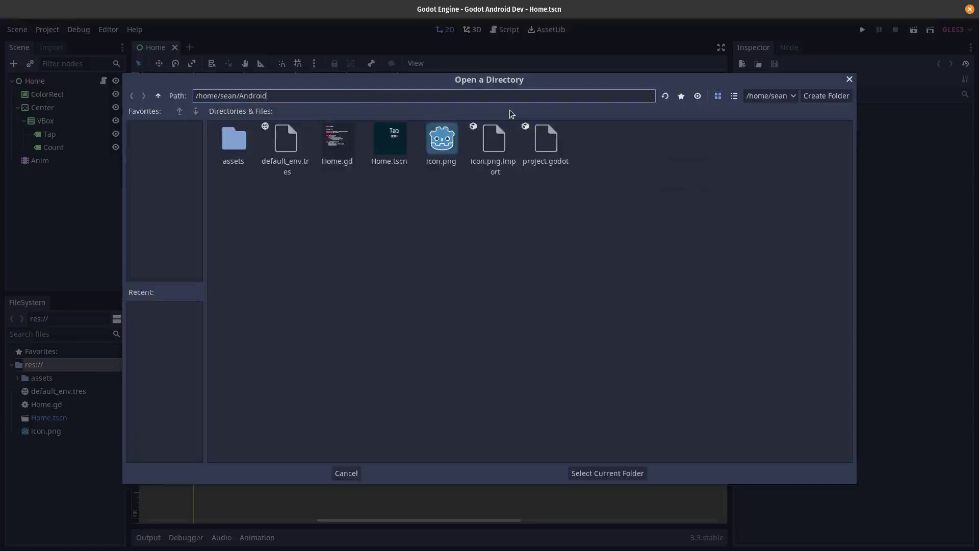
key("Return")
double_click(249, 136)
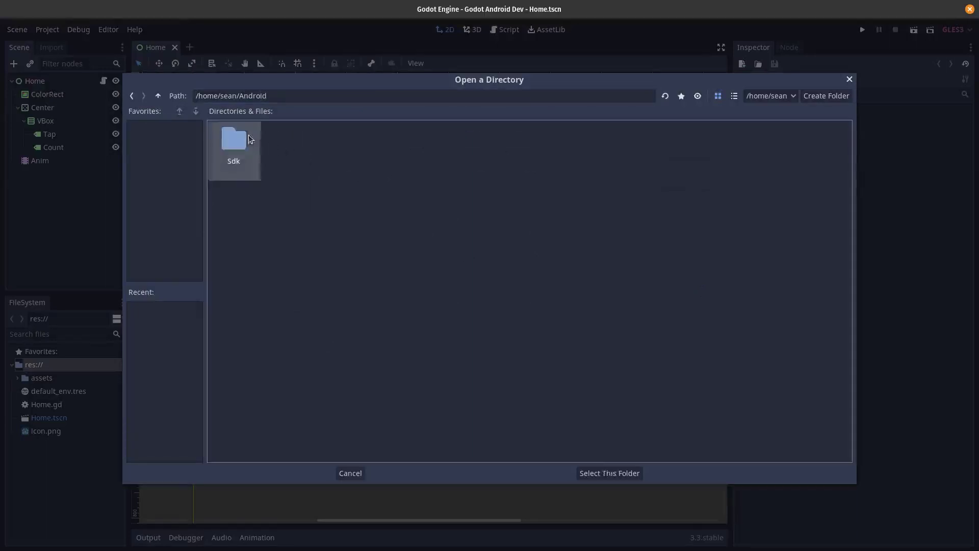
left_click(608, 473)
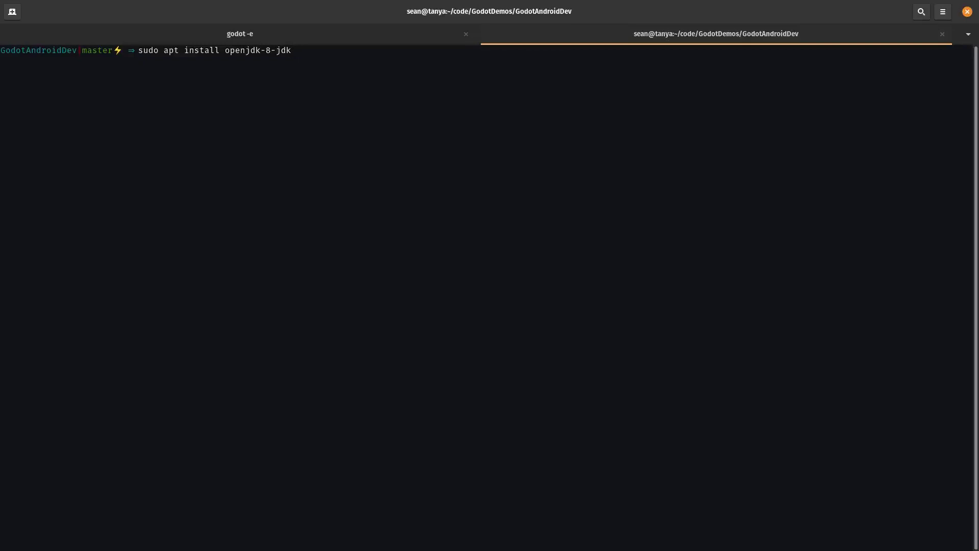
Run sudo apt install openjdk-8-jdk with the sudo password; it is already the newest version
key("Return")
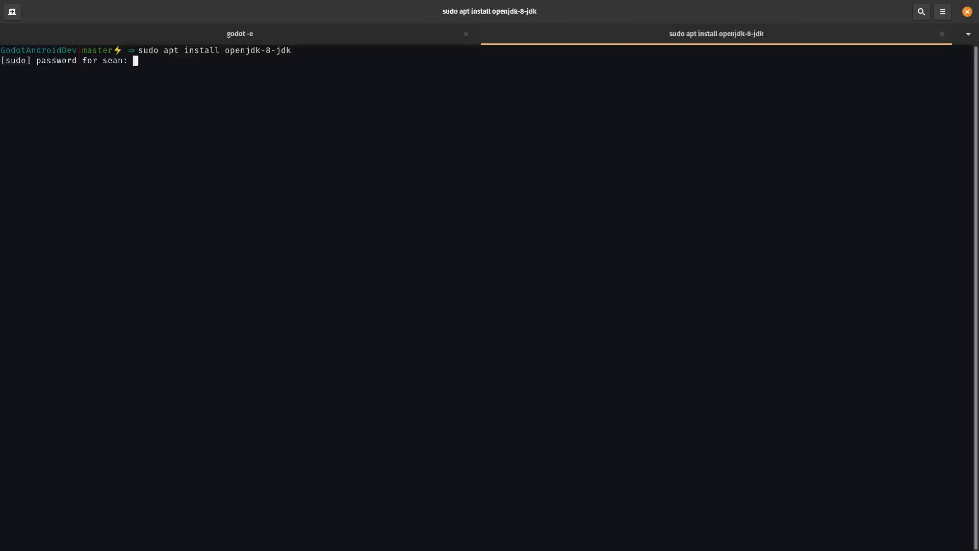
key("Return")
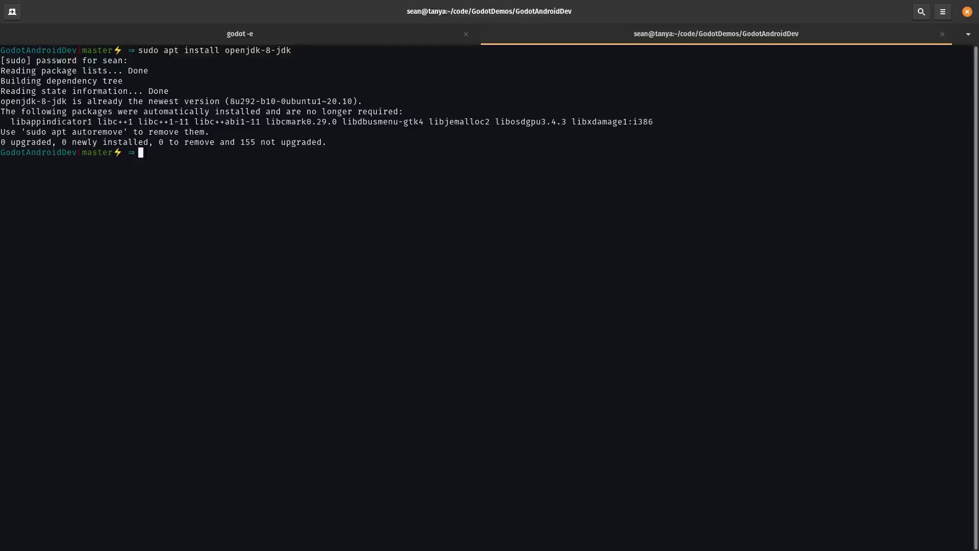
key("Up")
key("Down")
key("alt+Tab")
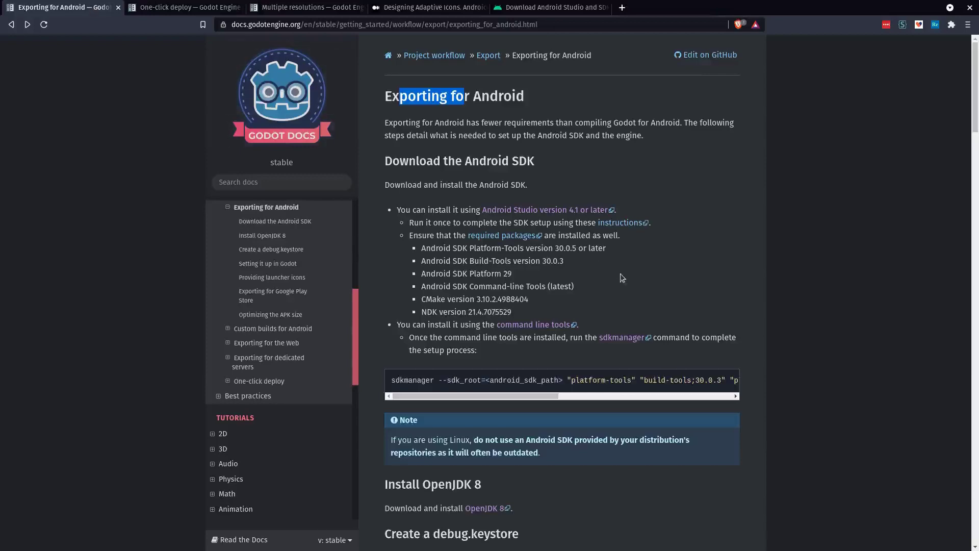
Copy the keytool command from the docs and paste it into the terminal
scroll(626, 274, "down", 6)
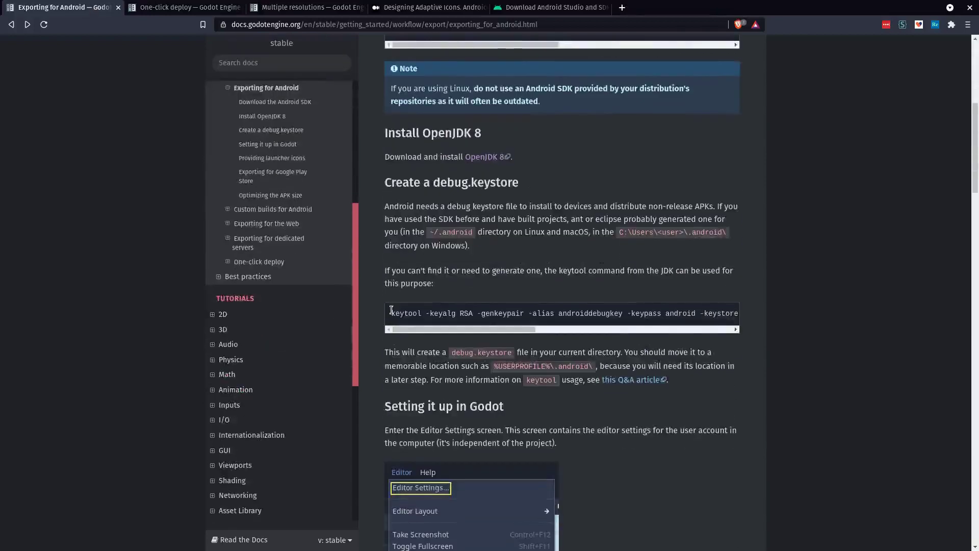
left_click_drag(390, 313, 776, 320)
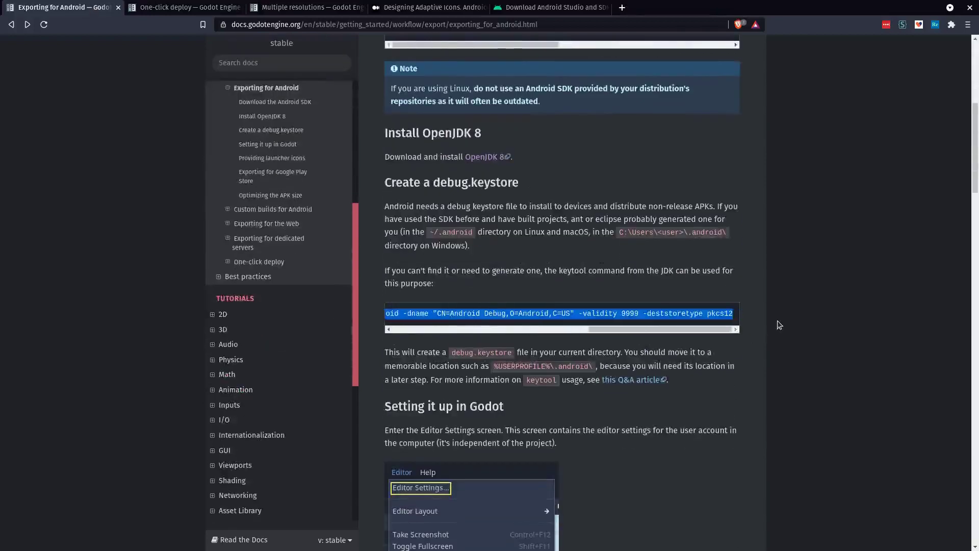
right_click(712, 308)
left_click(724, 317)
key("super")
left_click(357, 219)
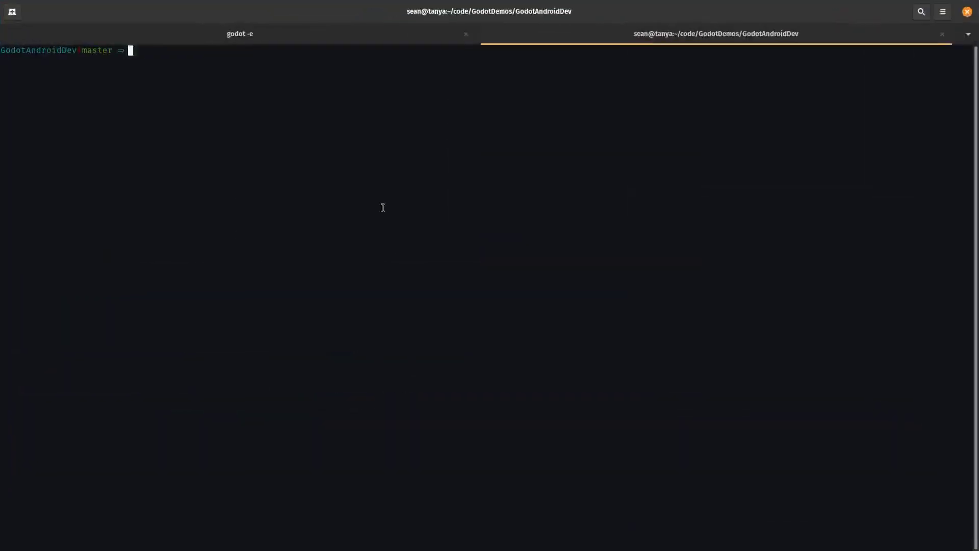
key("ctrl+shift+v")
key("Return")
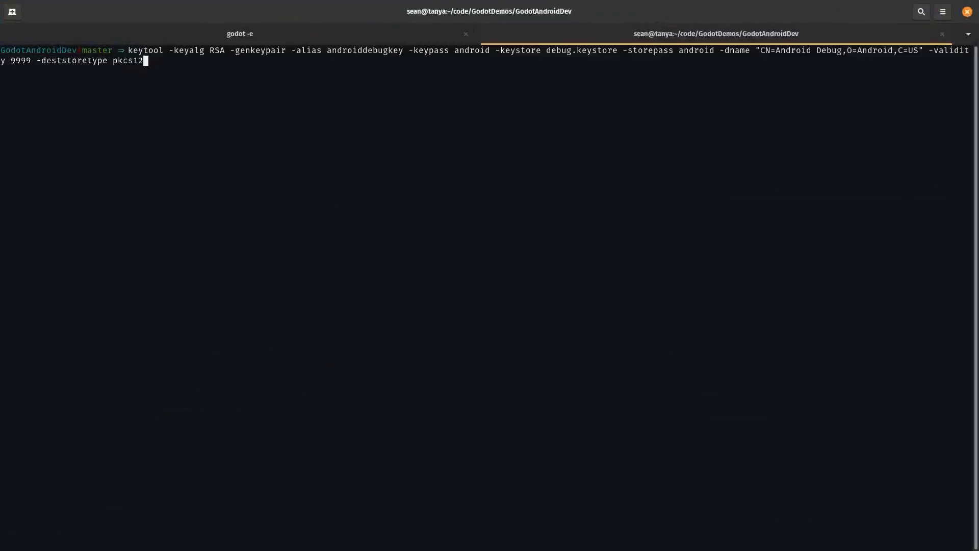
Review the command's -alias androiddebugkey and -keypass options, then run keytool to create debug.keystore
key("Left")
key("Left")
key("Left")
key("Left")
key("Left")
key("Left")
key("Left")
key("Left")
key("Left")
key("Left")
key("Left")
key("Left")
key("Left")
key("Left")
key("Left")
key("Left")
key("Left")
key("Left")
key("Left")
key("Left")
key("ctrl+Left")
key("ctrl+Left")
key("ctrl+Left")
key("ctrl+Left")
key("ctrl+Left")
key("ctrl+Left")
key("ctrl+Left")
key("ctrl+Left")
key("ctrl+Left")
key("ctrl+Left")
key("ctrl+Left")
key("ctrl+Left")
key("ctrl+Left")
key("ctrl+Left")
key("ctrl+Left")
key("ctrl+Right")
key("ctrl+Right")
key("ctrl+Right")
key("ctrl+Right")
key("ctrl+Left")
key("Right")
key("Right")
key("Right")
key("Right")
key("Right")
key("Right")
key("ctrl+Right")
key("ctrl+Right")
key("ctrl+Left")
key("ctrl+Left")
key("Right")
key("ctrl+Right")
key("Right")
key("Right")
key("ctrl+Right")
key("ctrl+Right")
key("ctrl+Left")
key("ctrl+Left")
key("ctrl+Left")
key("Return")
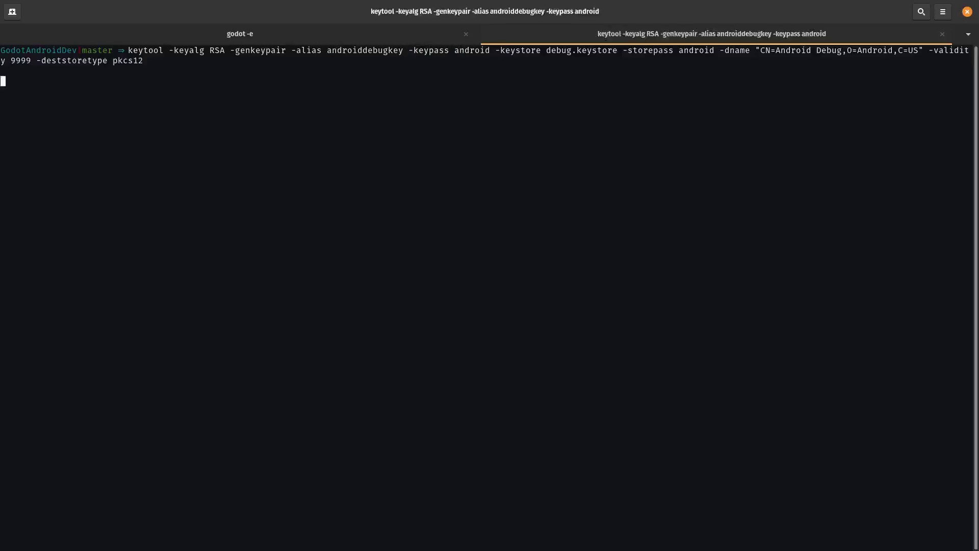
List the project files and show .gitignore to confirm debug.keystore exists and *.keystore is excluded
type("ls")
key("Return")
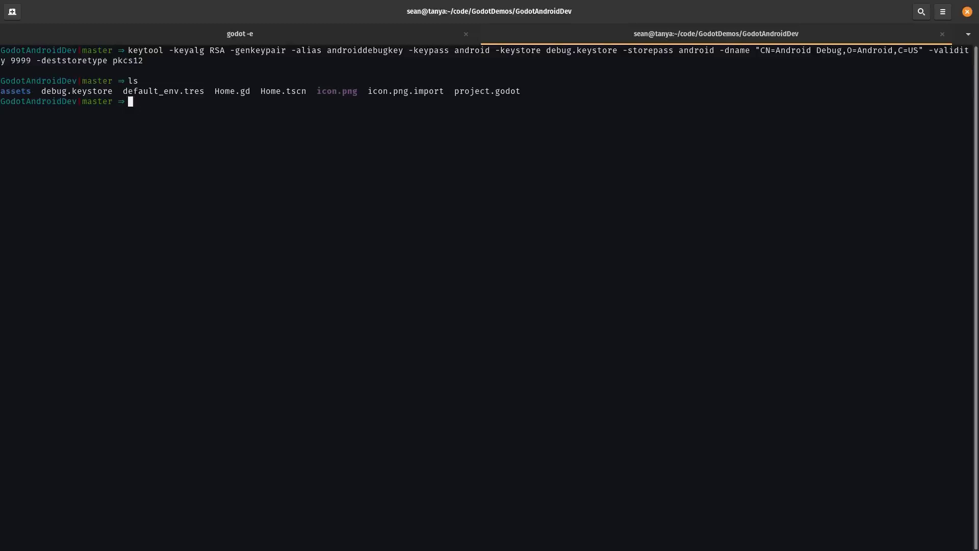
type("cat .gitignore")
key("Return")
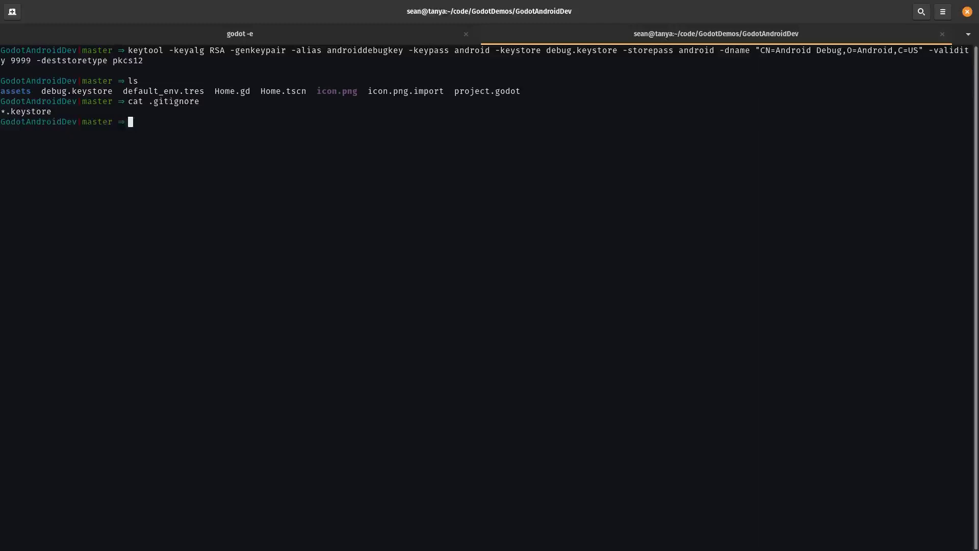
key("alt+Tab")
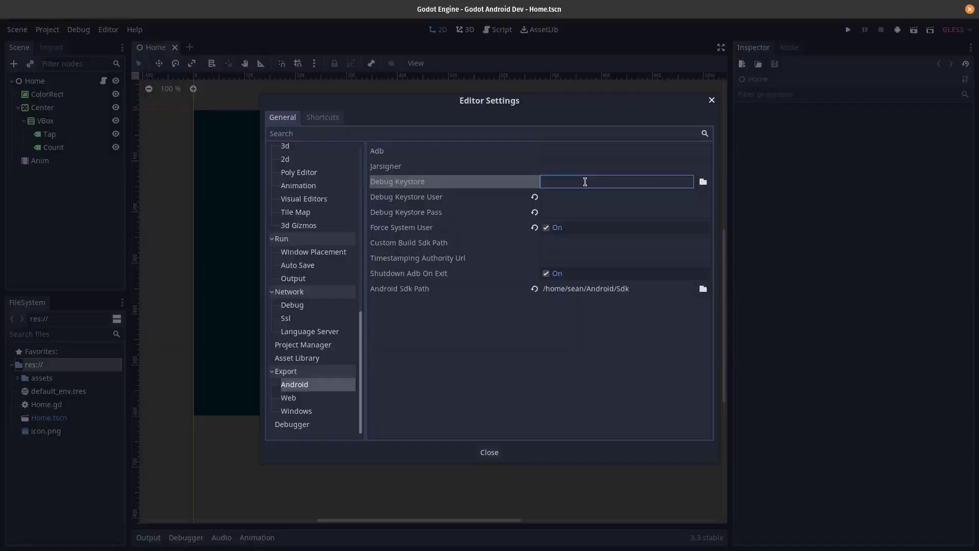
Set Debug Keystore to debug.keystore and paste the alias androiddebugkey as Debug Keystore User
left_click(703, 182)
left_click(286, 169)
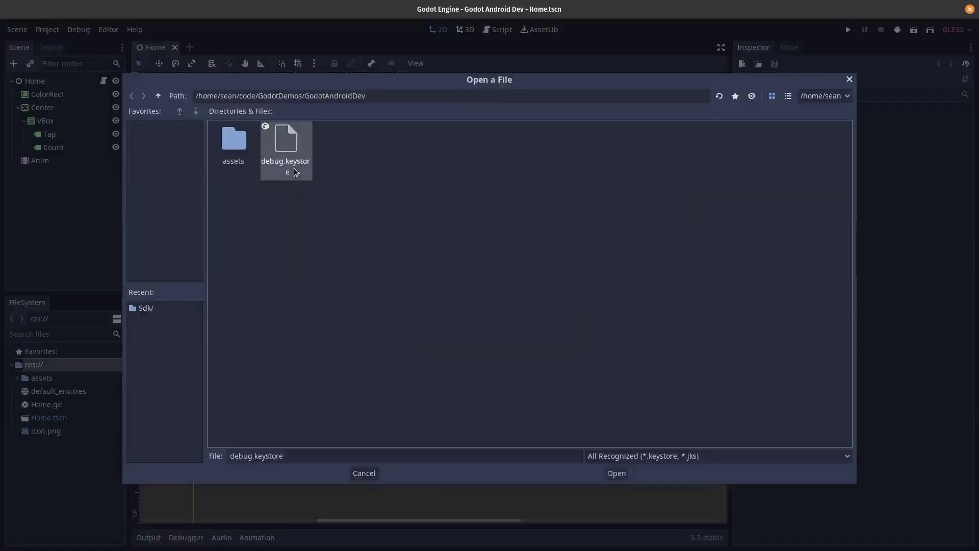
left_click(616, 474)
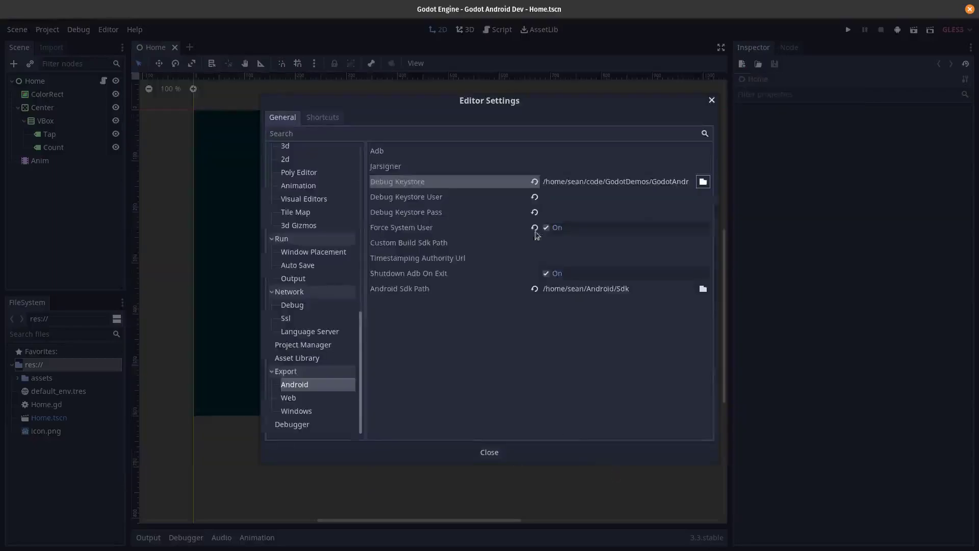
left_click(564, 199)
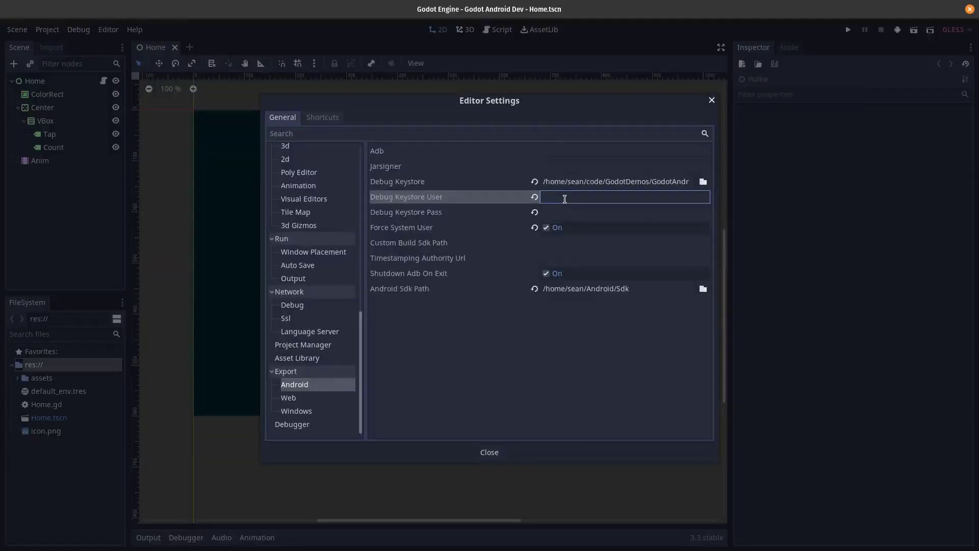
key("super")
left_click(281, 206)
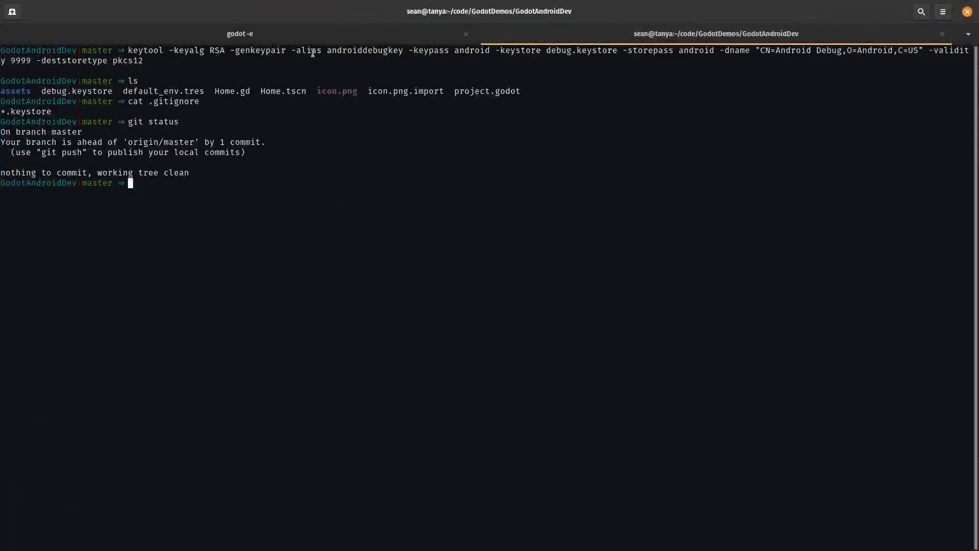
left_click_drag(327, 51, 403, 51)
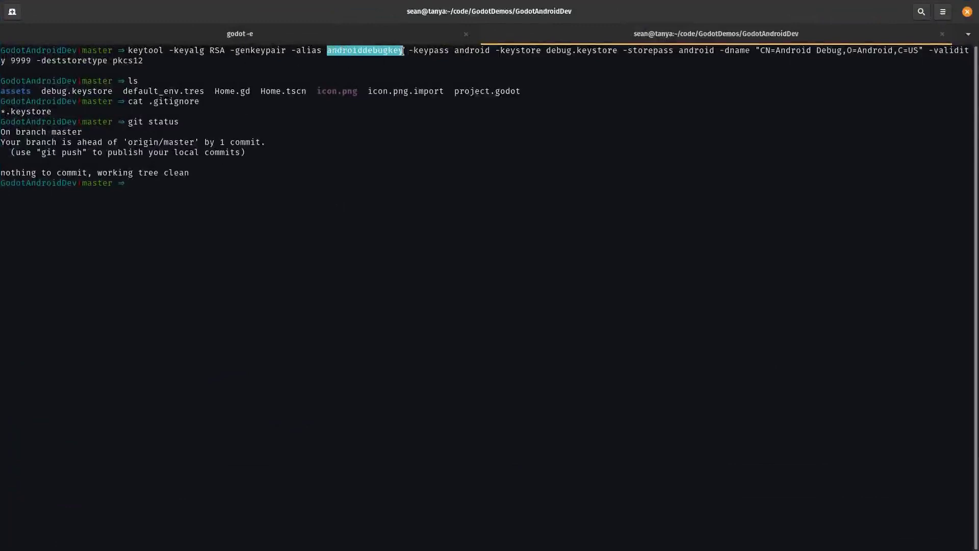
right_click(403, 51)
left_click(408, 58)
key("super")
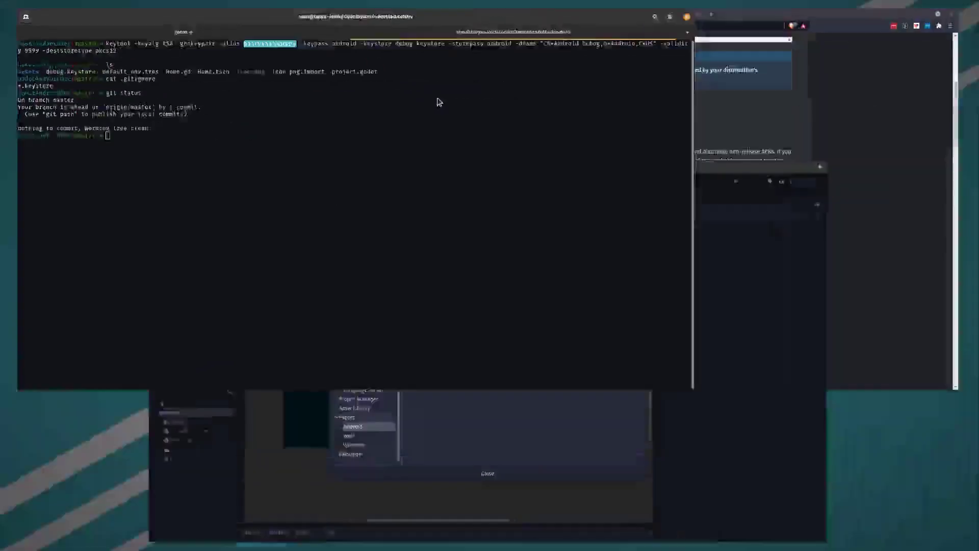
left_click(527, 355)
key("ctrl+v")
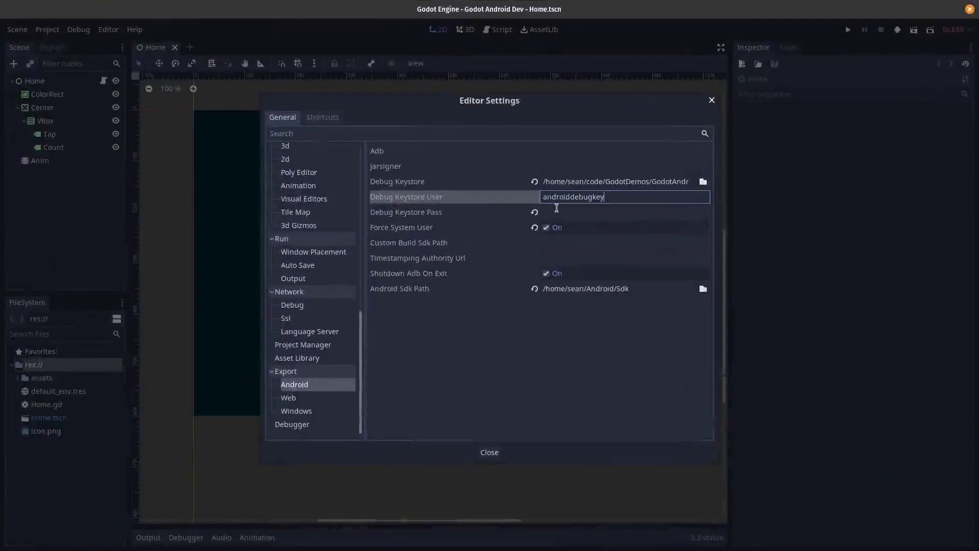
Paste the keystore password from the keytool command into Debug Keystore Pass, then close Editor Settings
left_click(566, 210)
key("super")
left_click(335, 224)
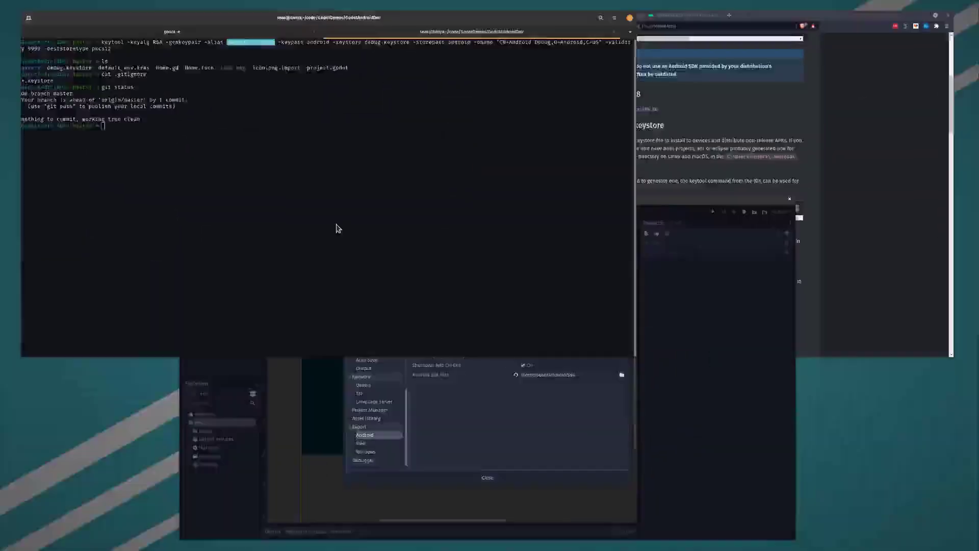
left_click_drag(455, 51, 490, 52)
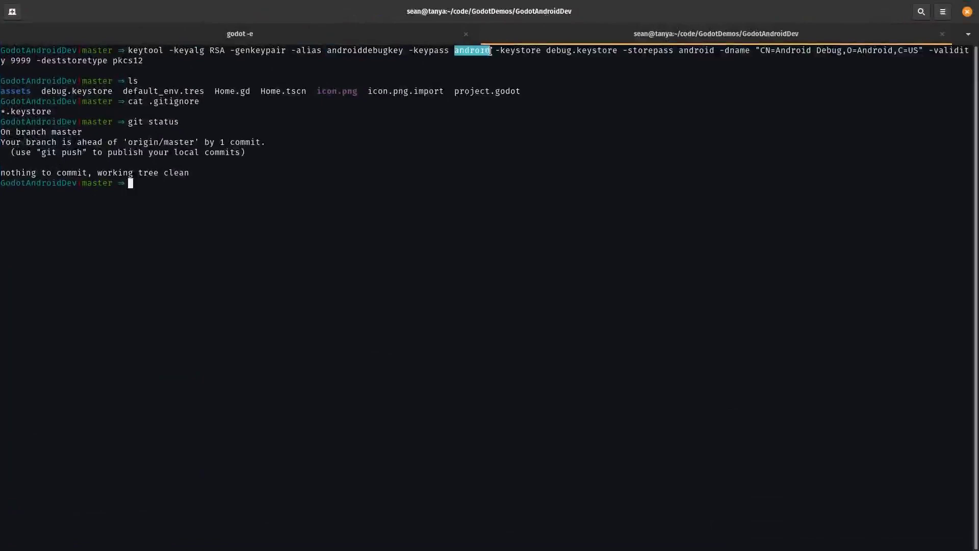
right_click(488, 55)
left_click(512, 62)
key("super")
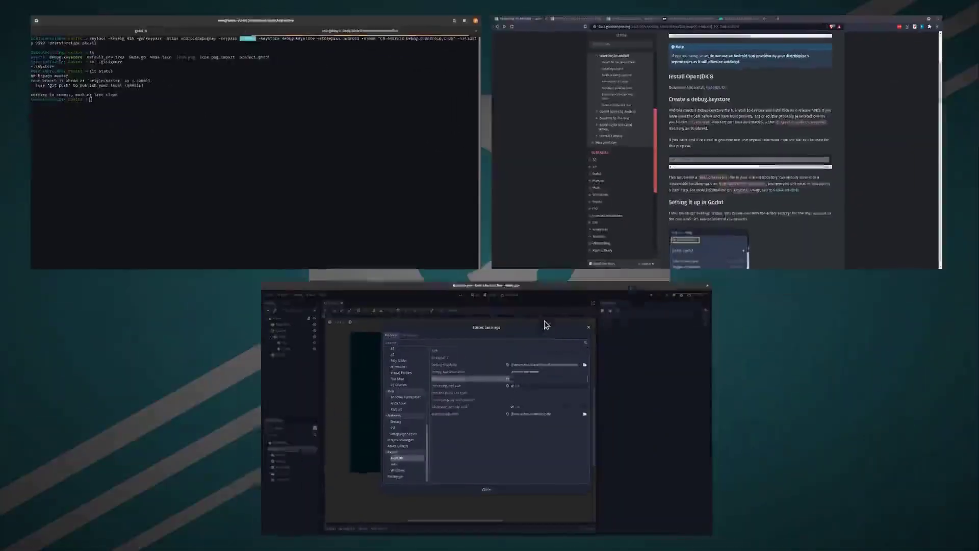
left_click(536, 306)
key("ctrl+v")
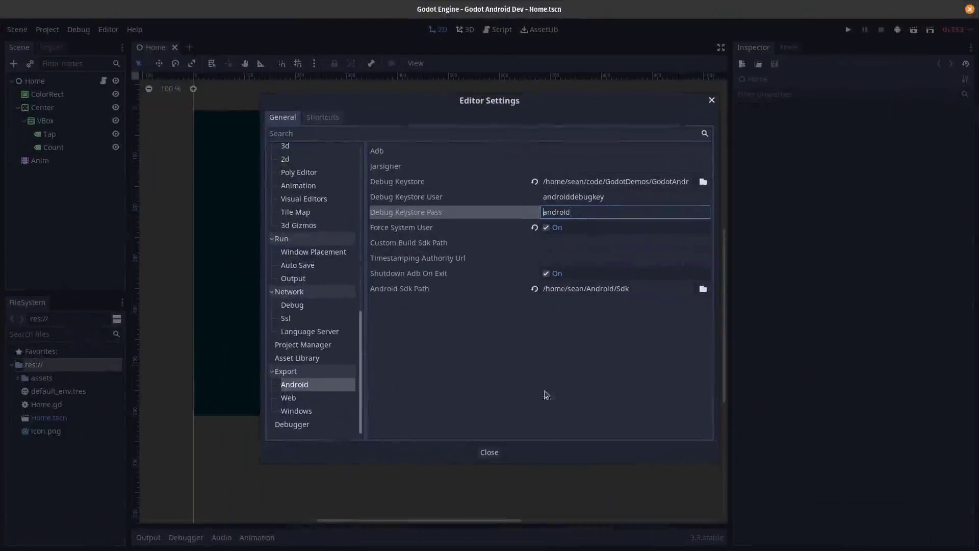
left_click(490, 452)
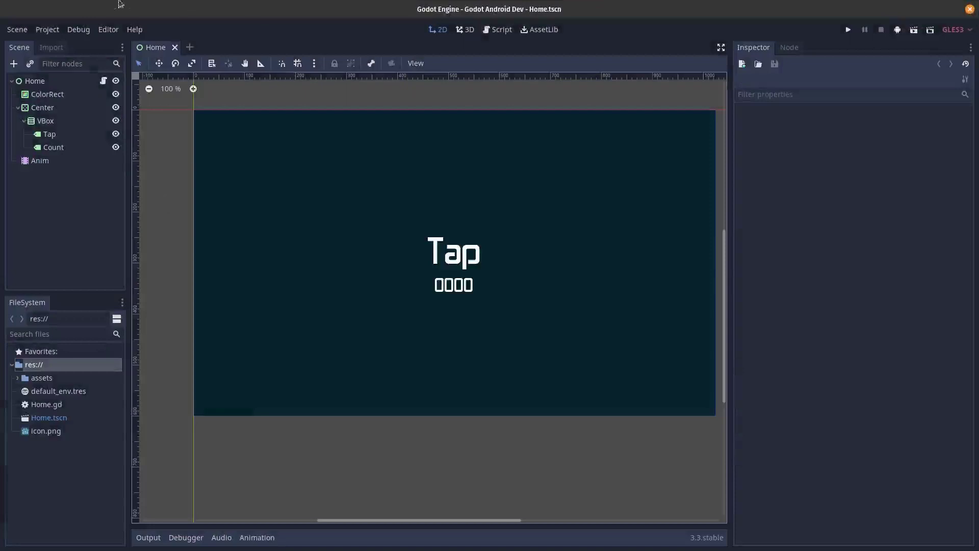
Add an Android export preset in Project > Export
left_click(105, 31)
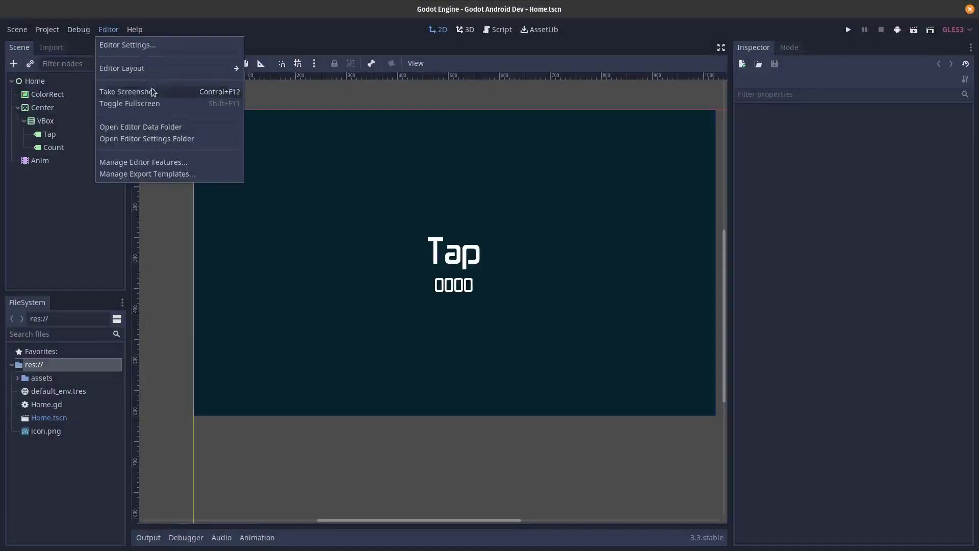
mouse_move(58, 31)
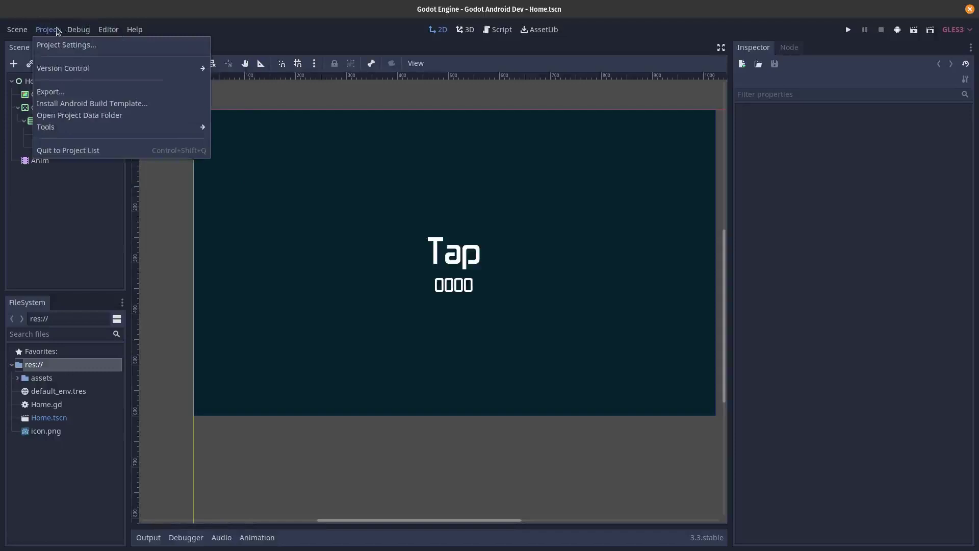
left_click(76, 91)
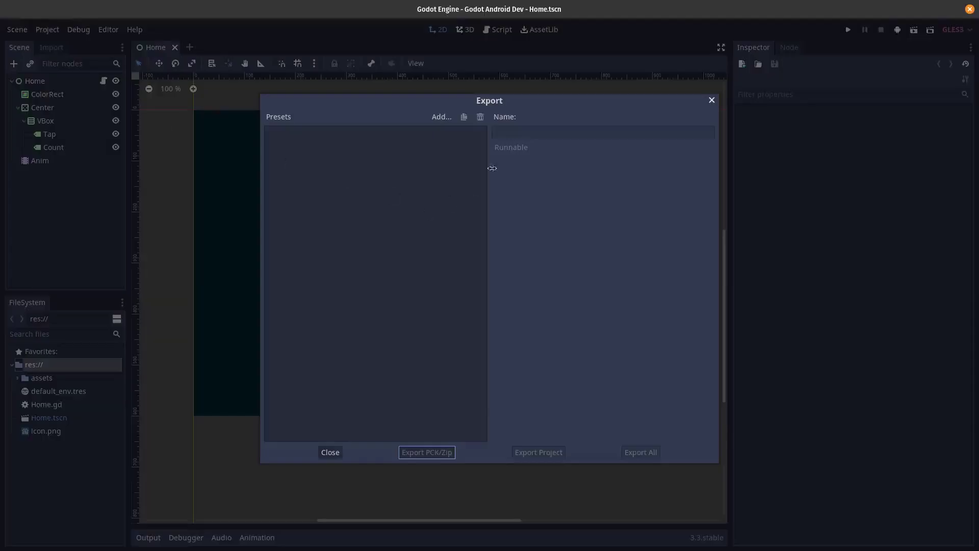
left_click(441, 116)
left_click(449, 135)
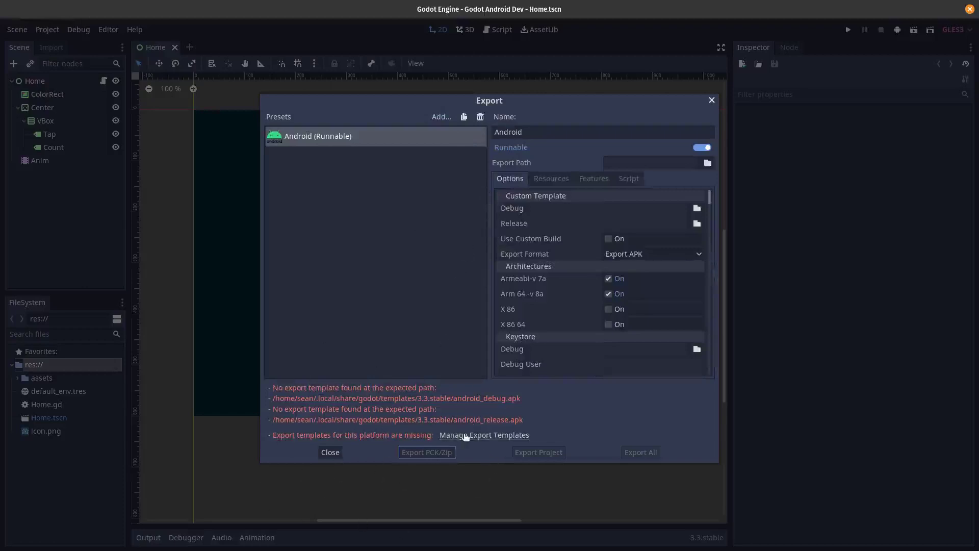
Download the 3.3.stable export templates from the official mirror via Manage Export Templates
left_click(465, 435)
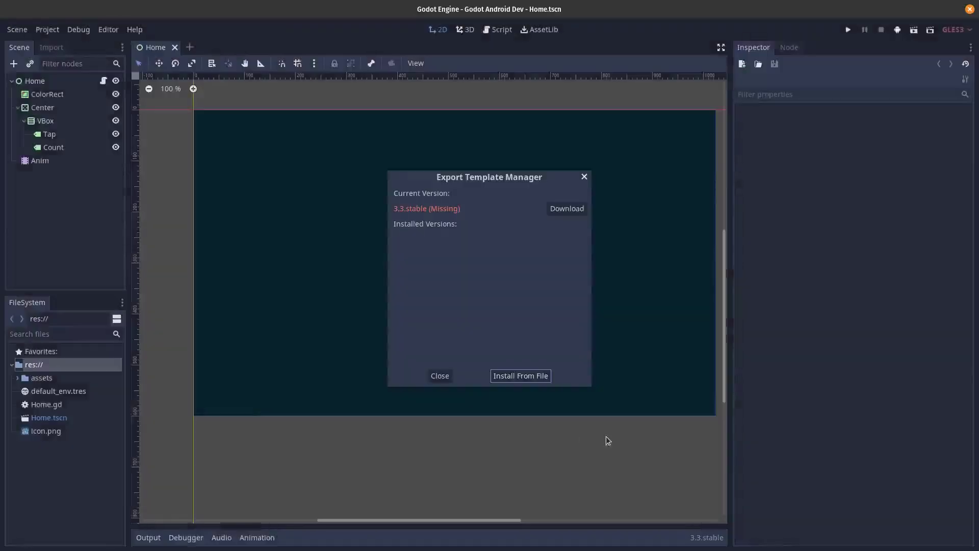
left_click(440, 376)
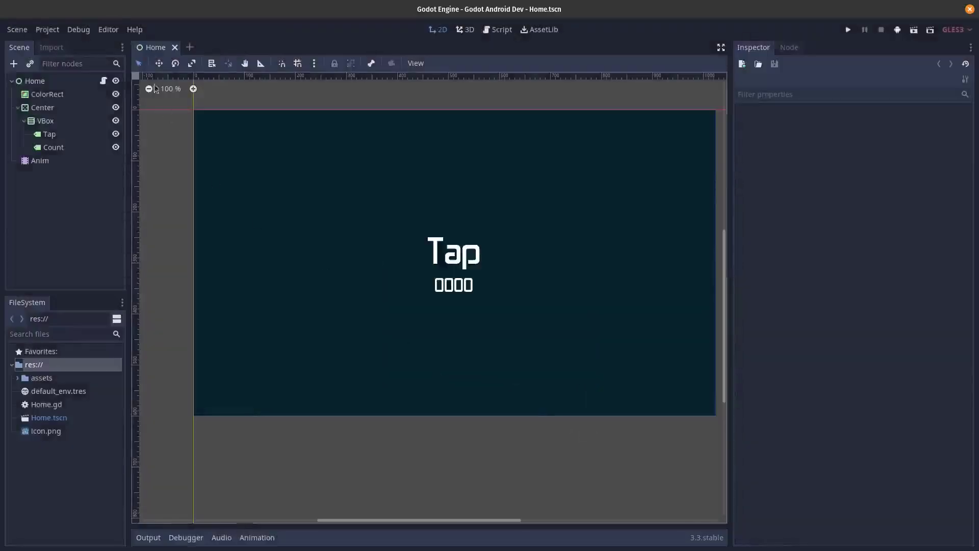
left_click(107, 28)
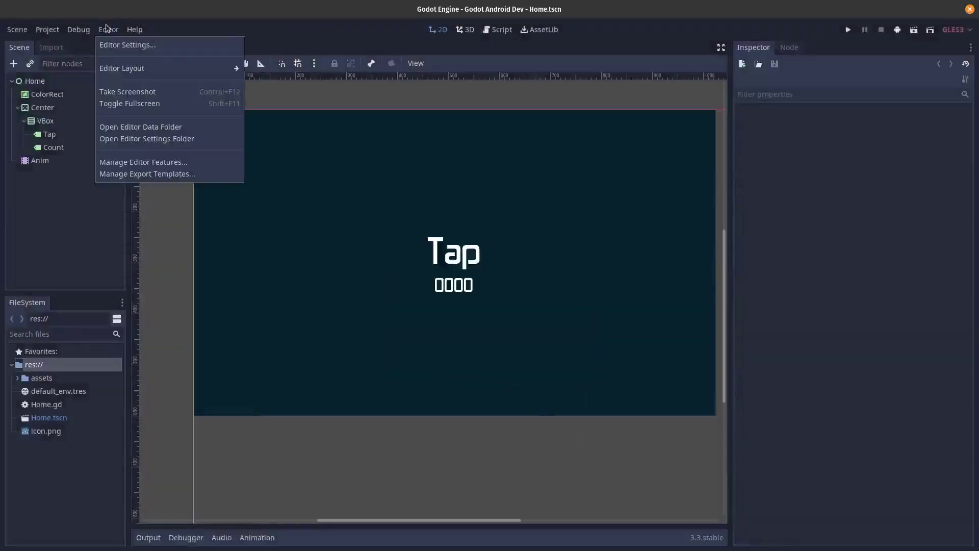
left_click(171, 174)
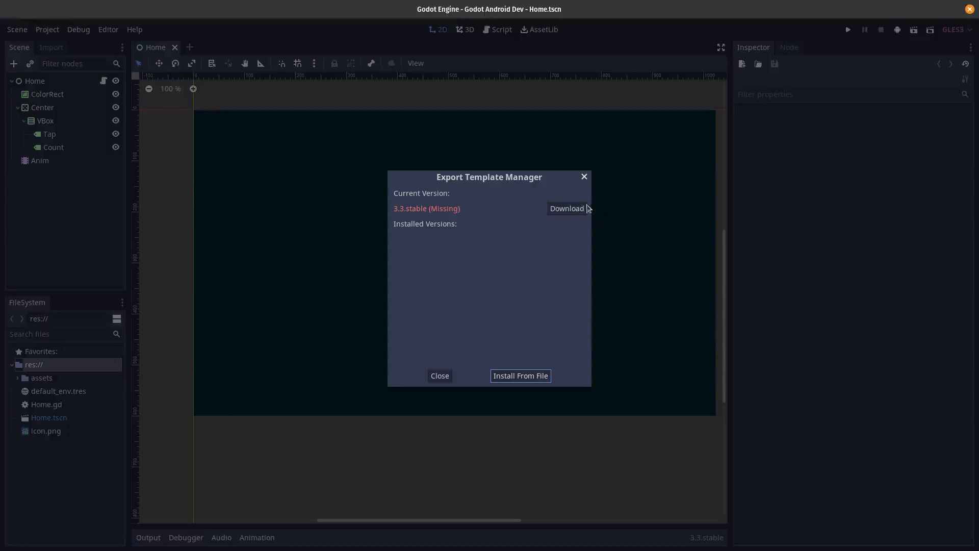
left_click(587, 207)
left_click(452, 224)
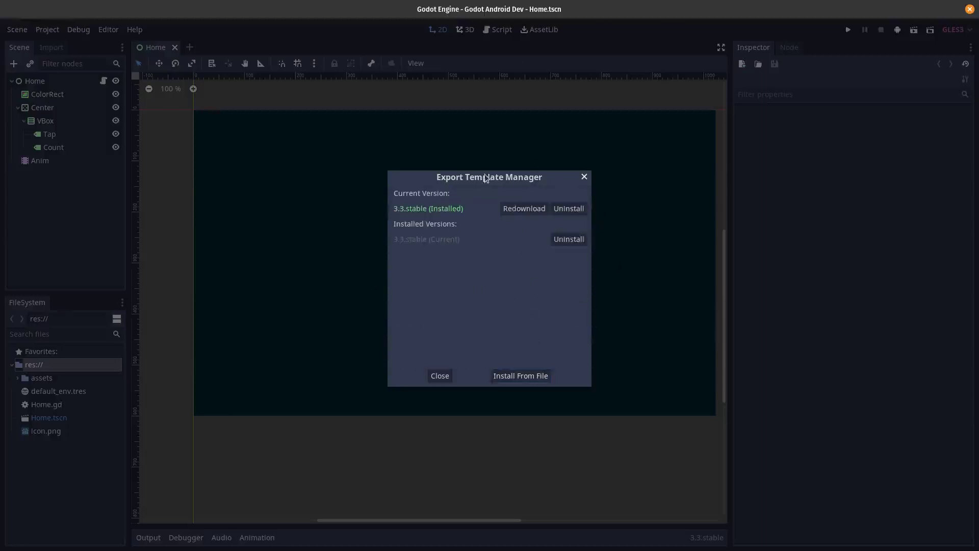
Reopen the Export dialog, select the Android preset and check its Runnable setting
left_click(584, 176)
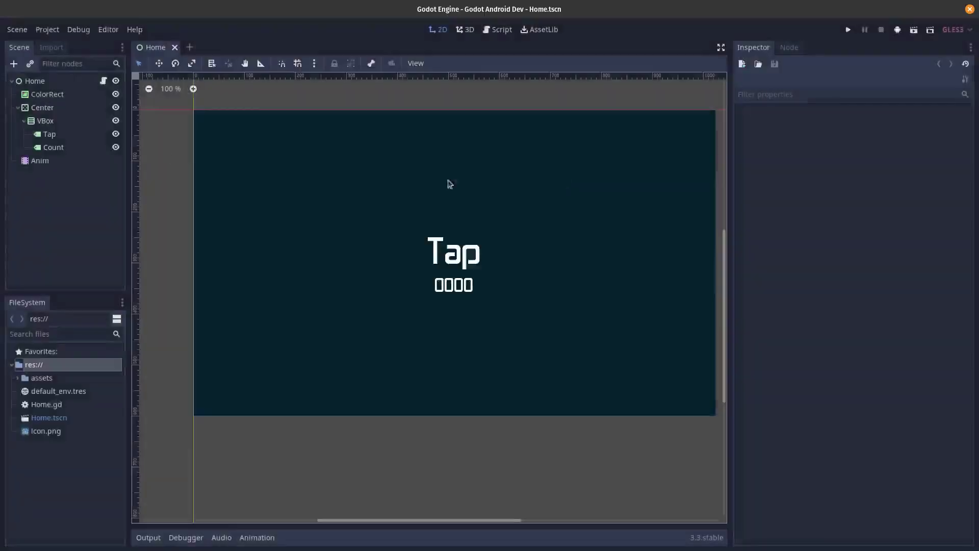
left_click(48, 29)
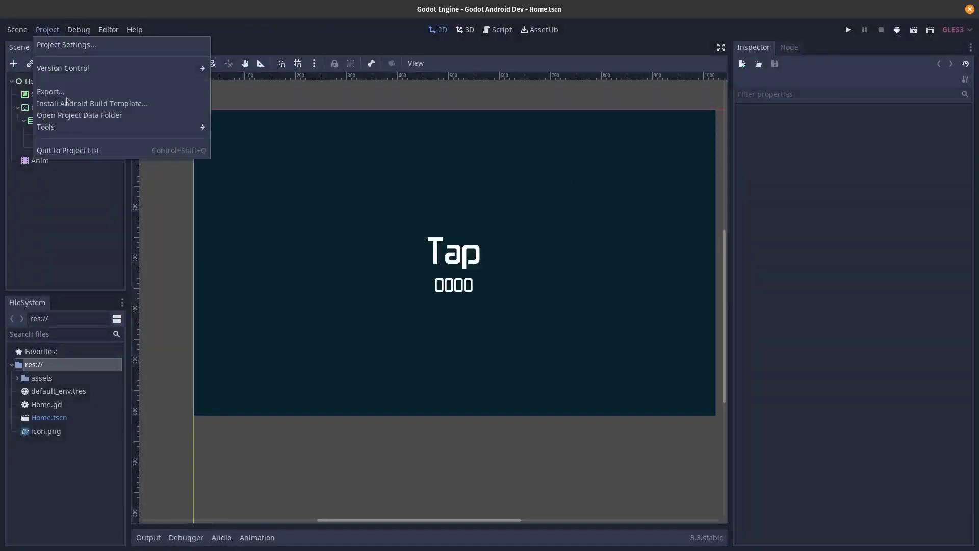
left_click(51, 92)
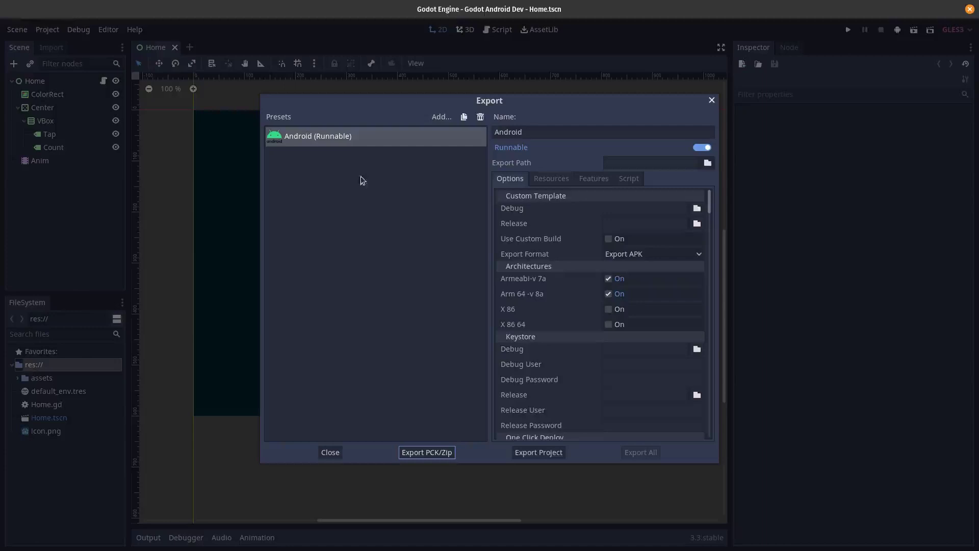
left_click(416, 142)
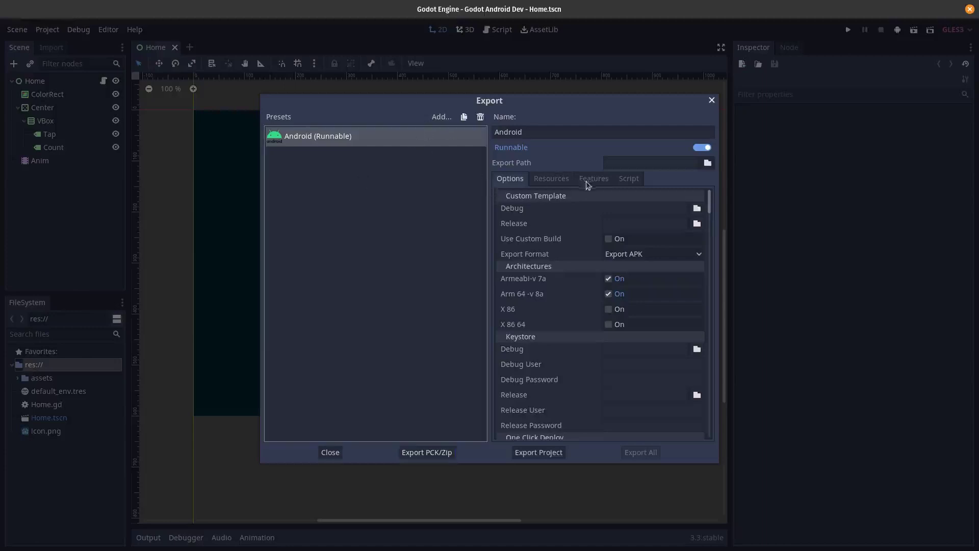
left_click(700, 148)
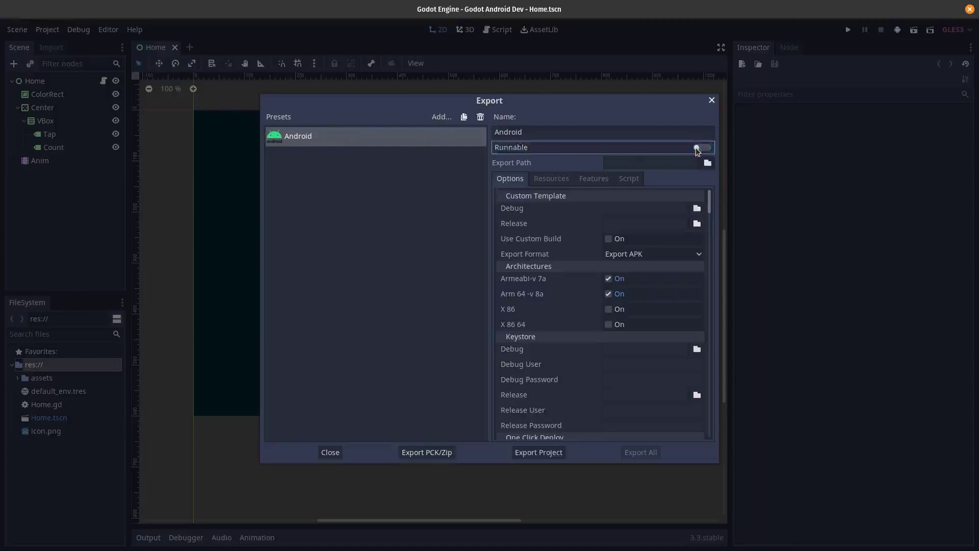
left_click(700, 148)
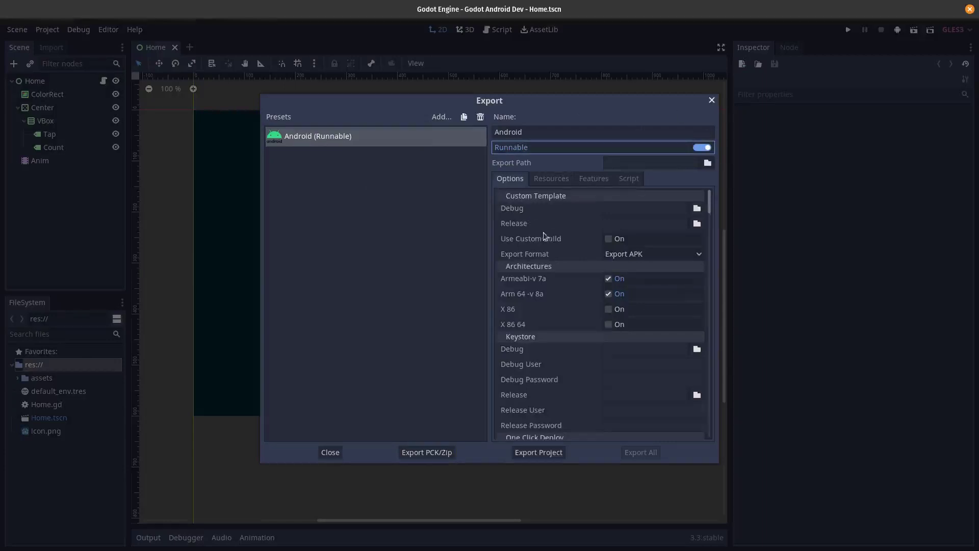
Review the Android options and change the package unique name from org.godotengine to org.tinkerswan
scroll(604, 250, "down", 10)
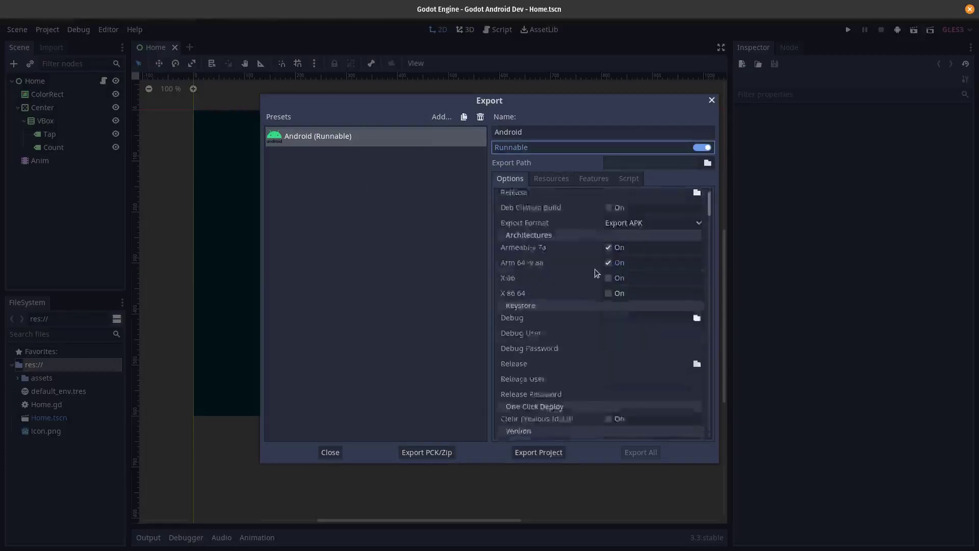
scroll(597, 273, "down", 8)
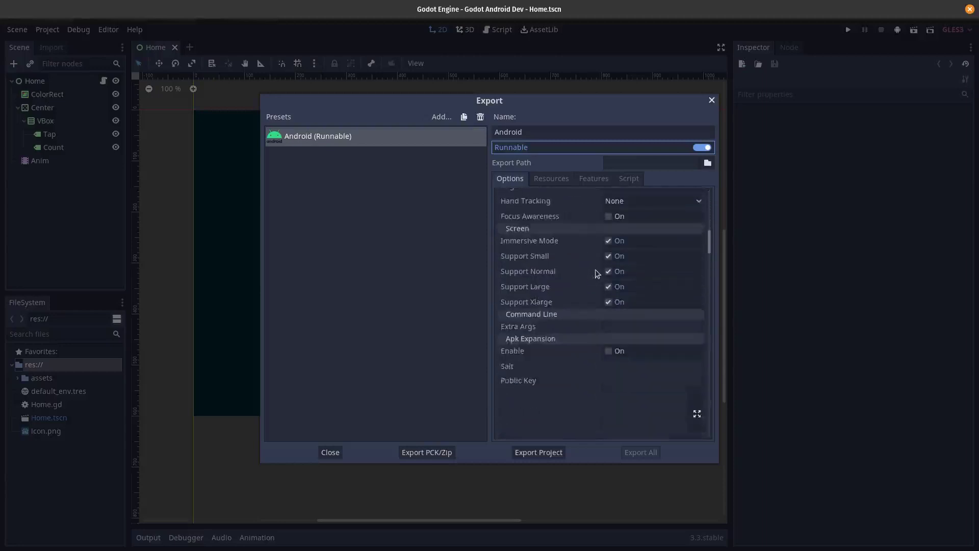
scroll(595, 272, "up", 2)
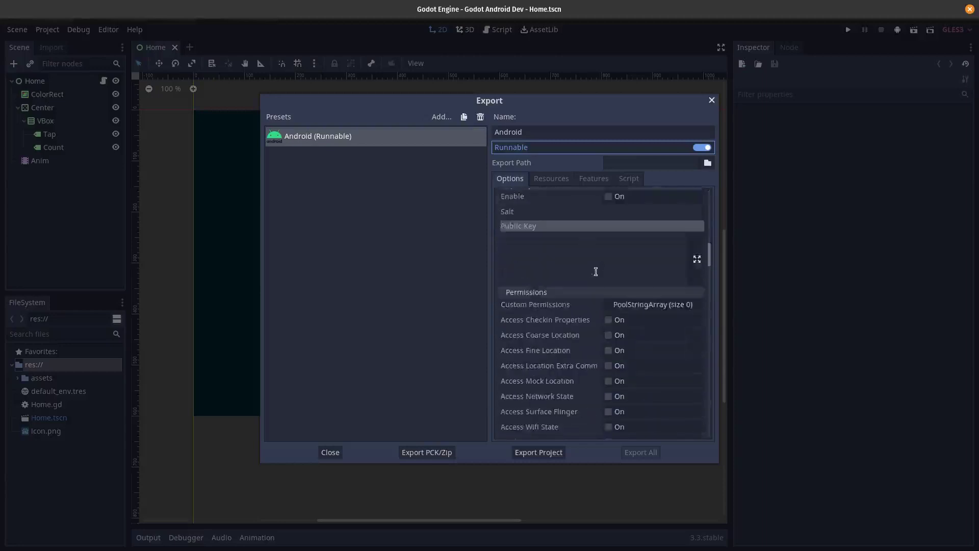
scroll(596, 272, "down", 8)
scroll(638, 275, "up", 15)
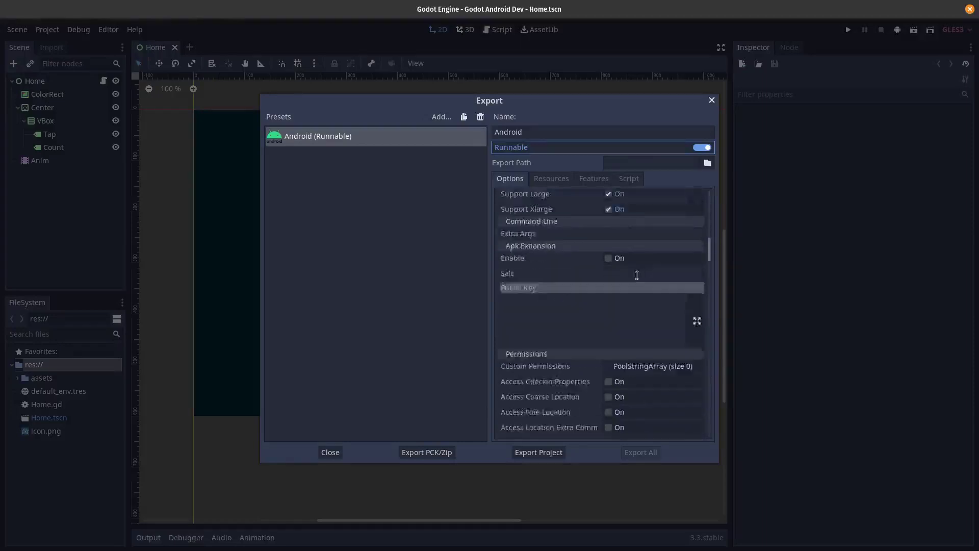
left_click(634, 267)
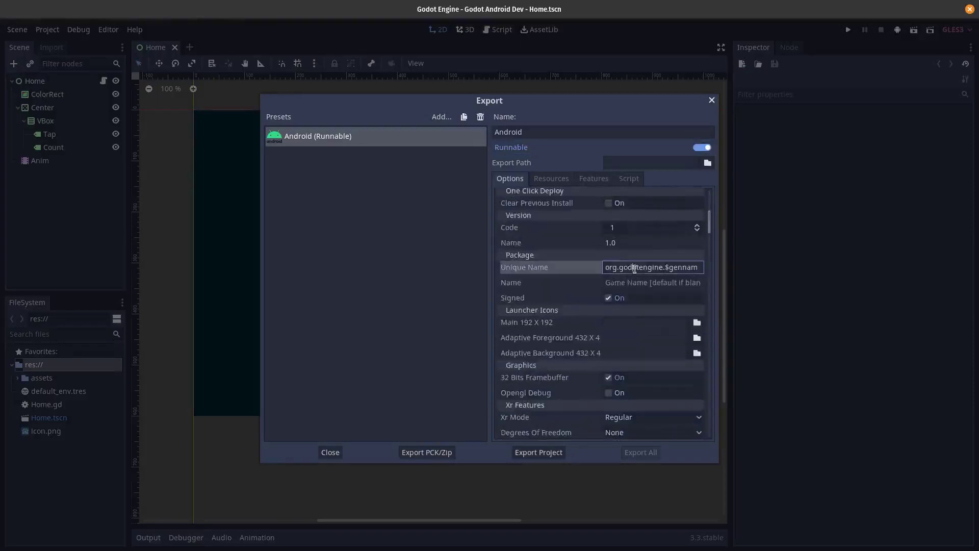
key("ctrl+shift+Right")
type("tinkerswan")
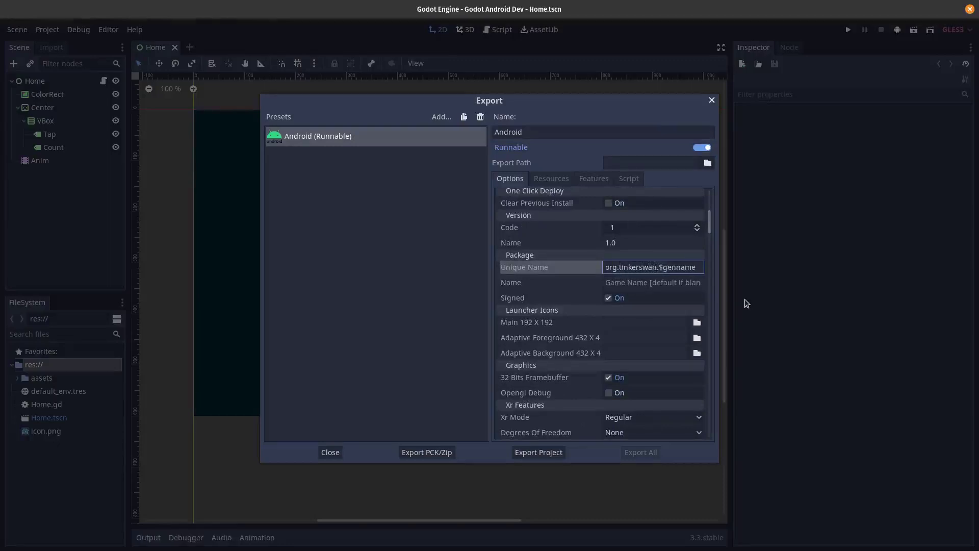
key("ctrl+shift+Right")
Finish the unique name as org.tinkerswan.t and add *.json as a non-resource export filter
type("t")
left_click(551, 178)
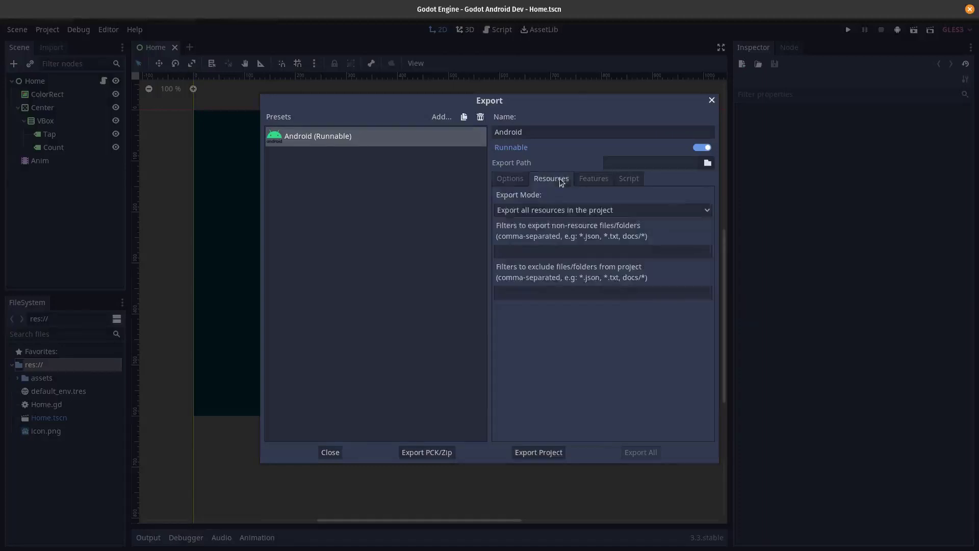
left_click(605, 251)
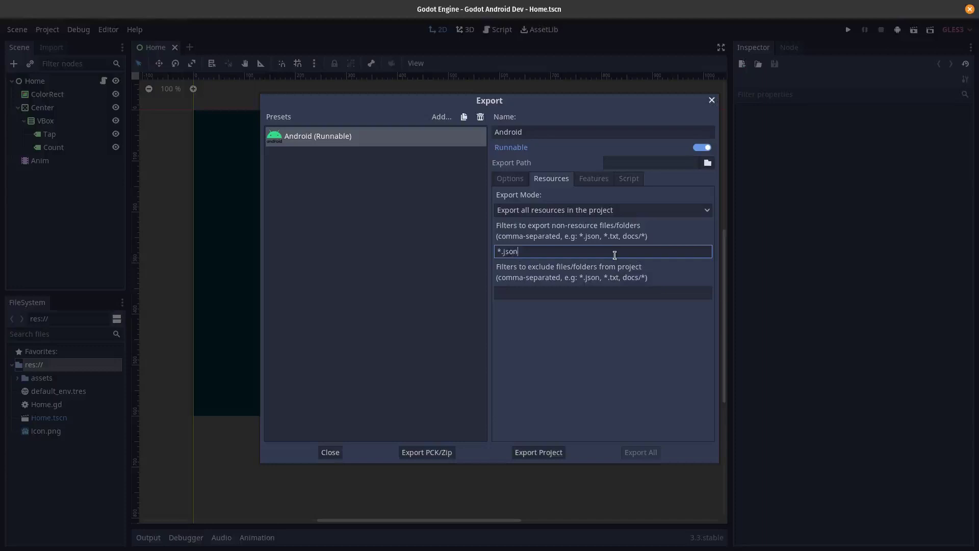
Export the project APK into a newly created _build folder
left_click(538, 453)
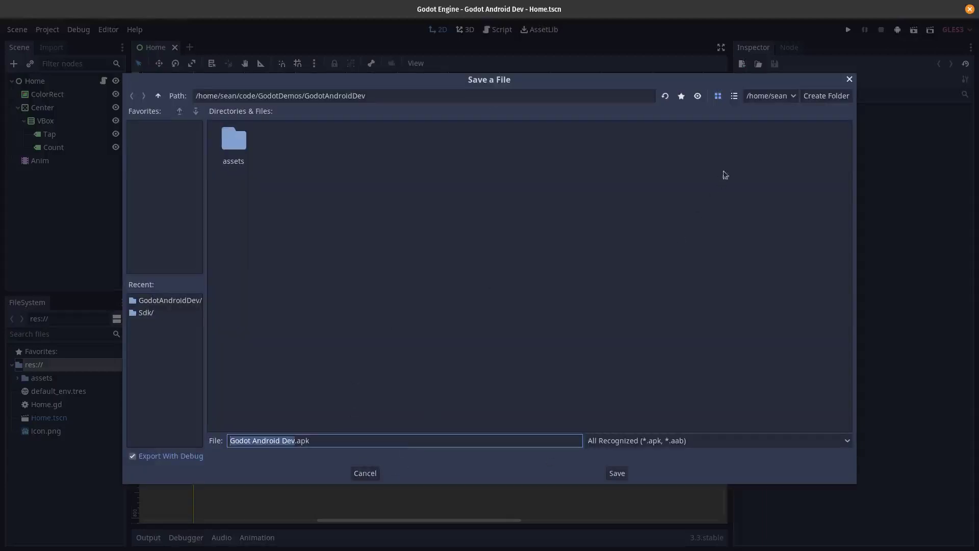
left_click(828, 99)
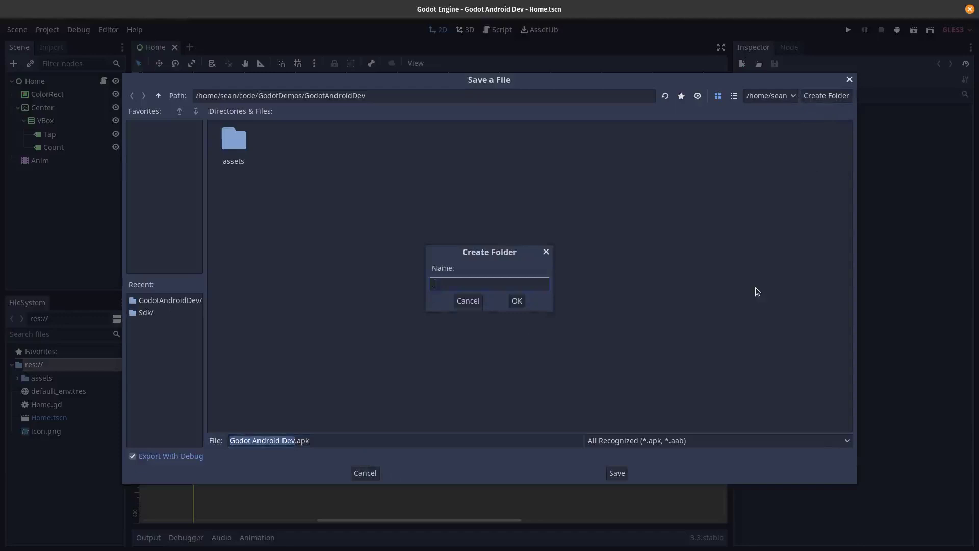
key("Return")
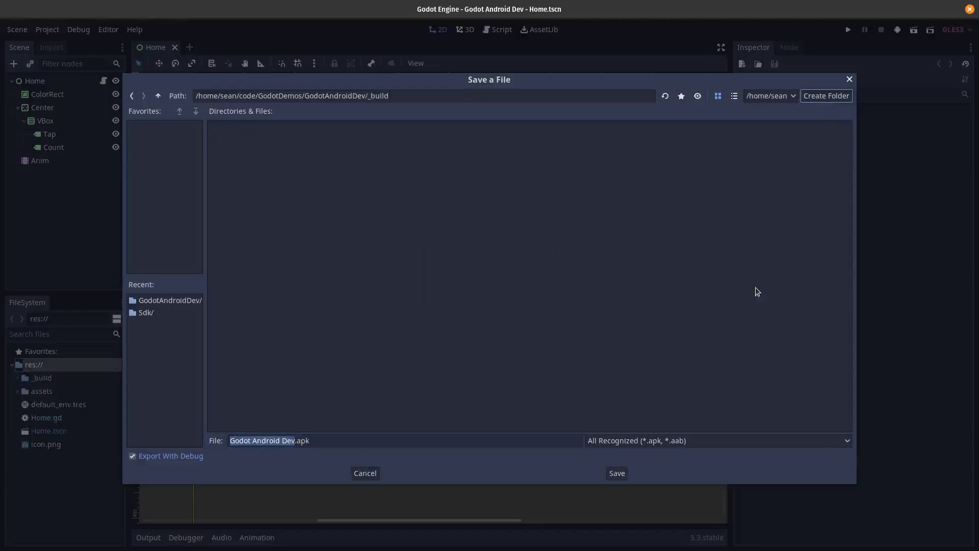
left_click(617, 473)
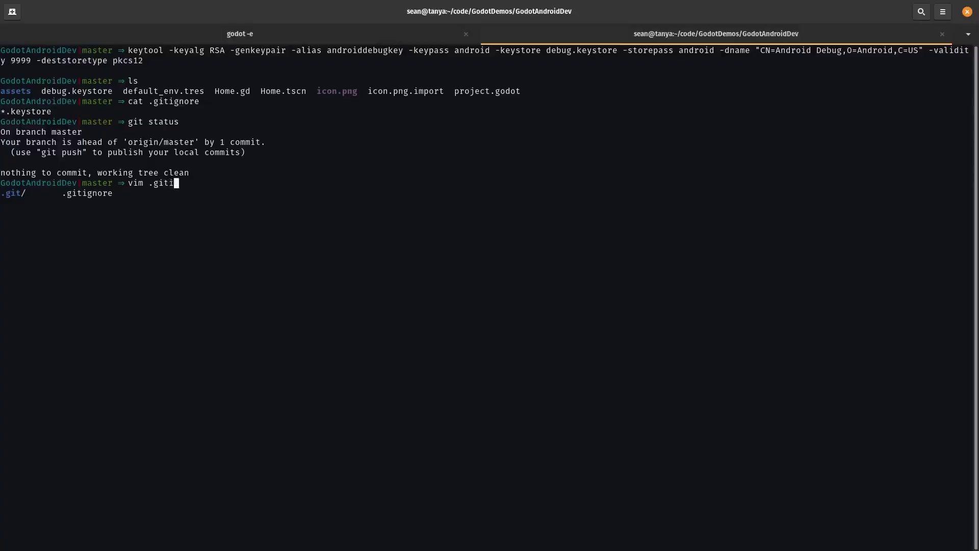
Edit .gitignore in vim to add a _build/ line below *.keystore, saving with :wq
type("im .giti")
key("Tab")
key("Return")
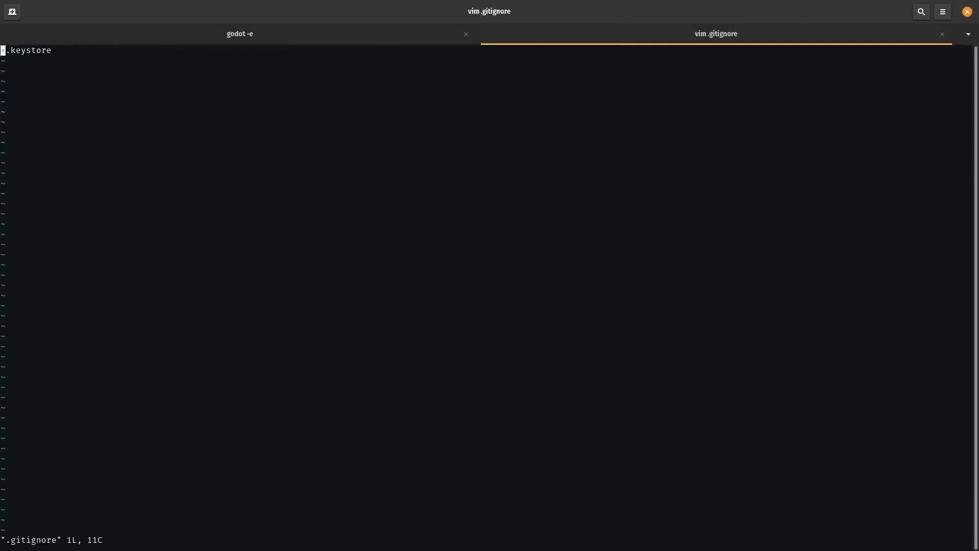
key("i")
key("End")
key("Return")
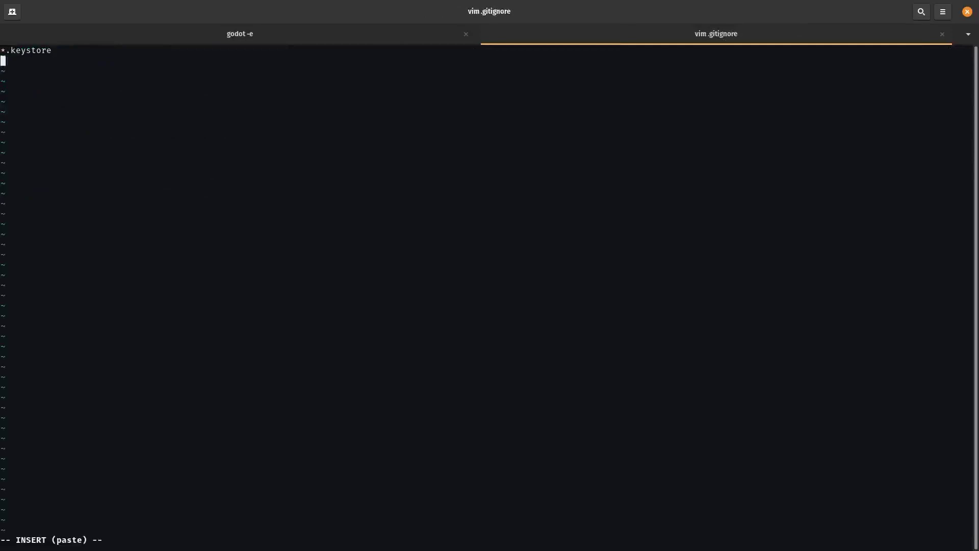
type("_build/")
key("Escape")
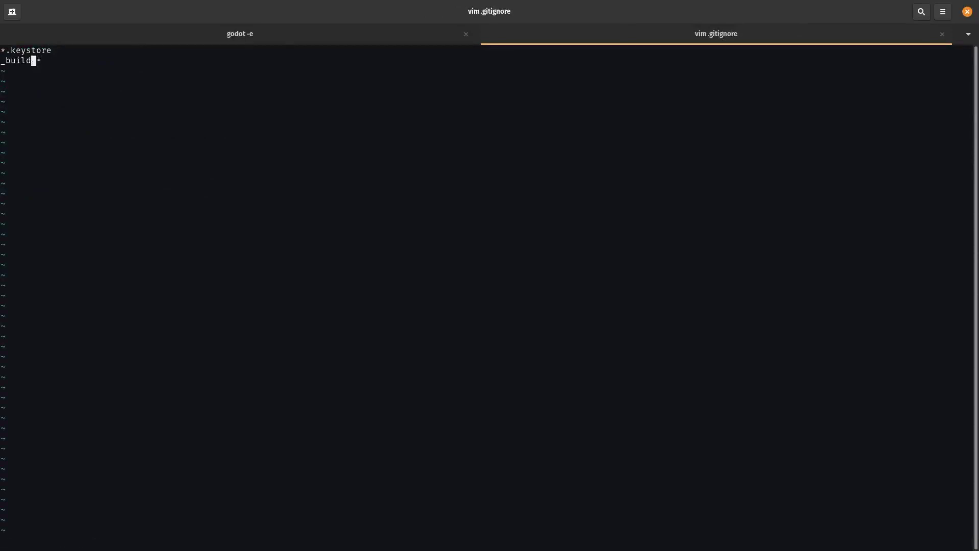
type(":wq")
key("Return")
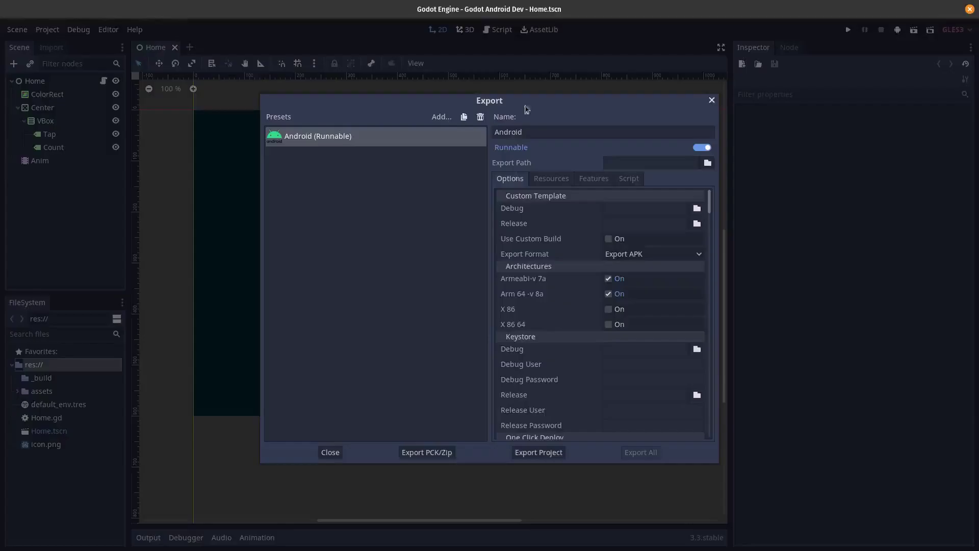
Close the Export dialog and one-click deploy the game to the connected Android phone
left_click(712, 101)
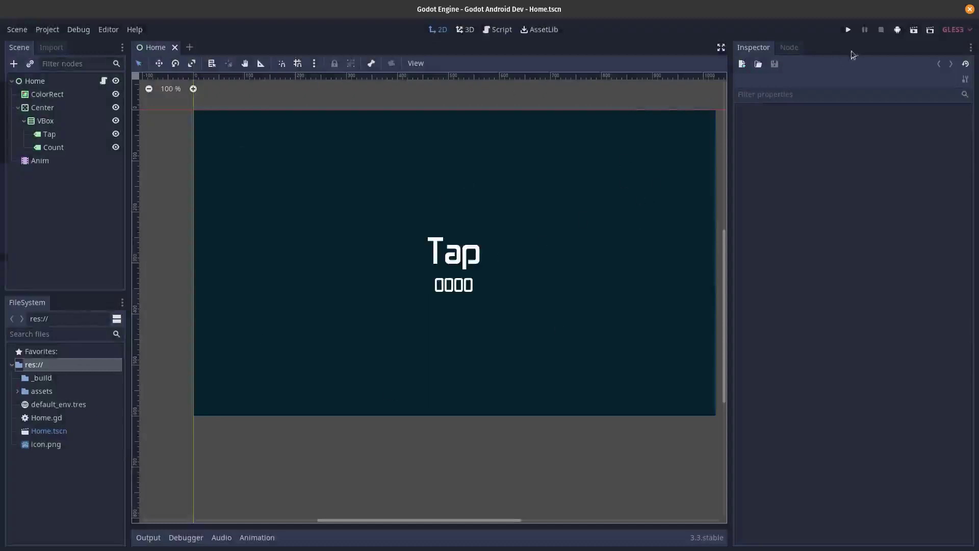
left_click(898, 30)
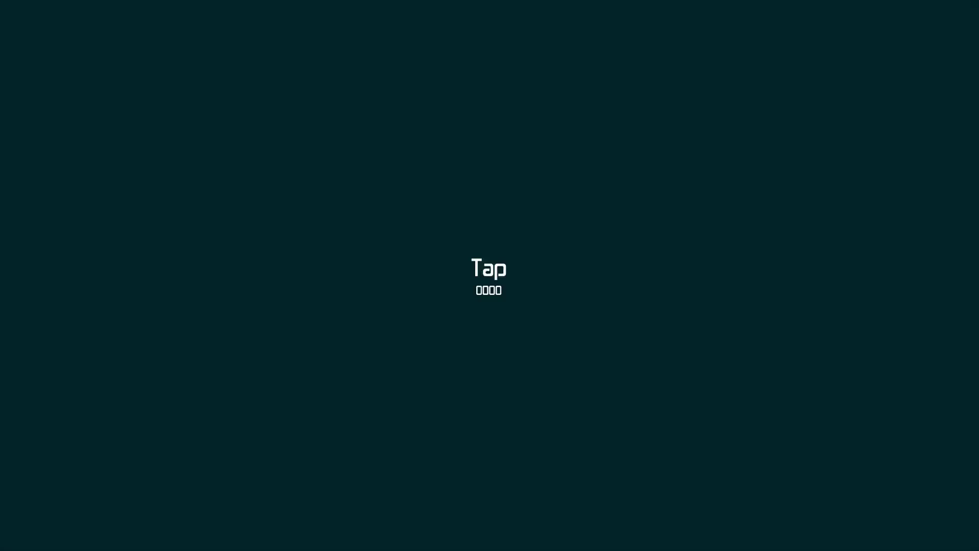
Tap the mirrored game screen repeatedly to raise the counter from 0000 to 0122
left_click(612, 274)
left_click(629, 287)
left_click(617, 313)
left_click(642, 293)
left_click(642, 293)
left_click(629, 262)
left_click(632, 314)
left_click(645, 291)
left_click(647, 289)
left_click(673, 273)
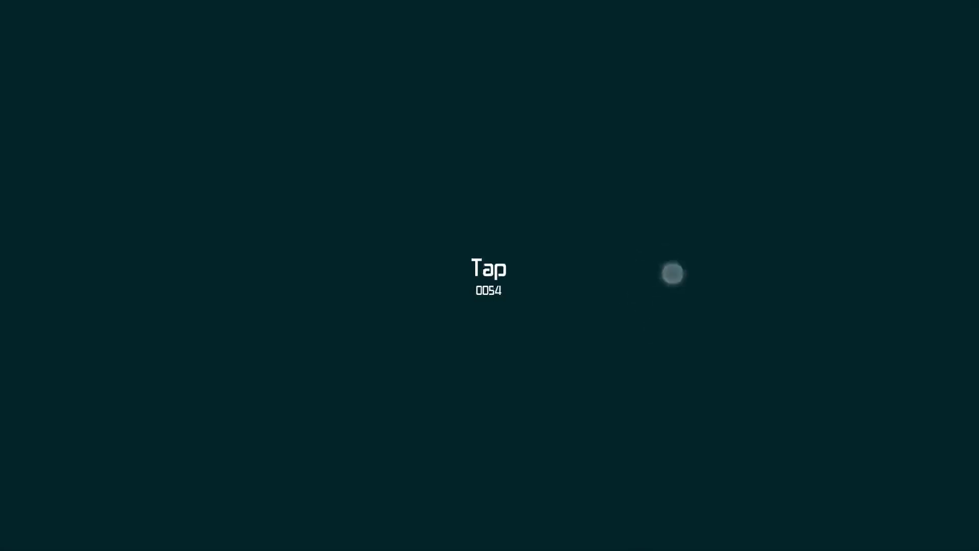
left_click(604, 319)
left_click(617, 292)
left_click(597, 275)
left_click(626, 298)
left_click(651, 286)
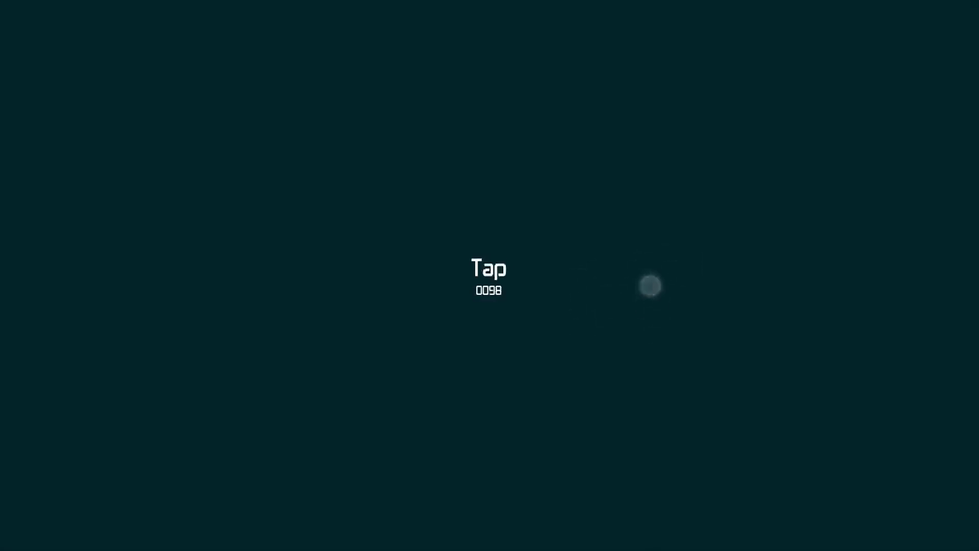
left_click(366, 336)
left_click(542, 170)
left_click(591, 238)
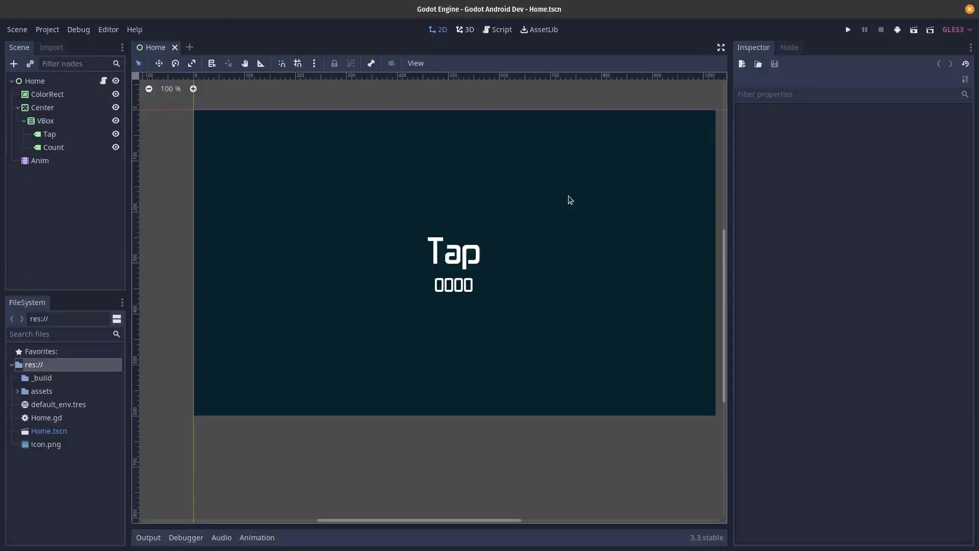
Reopen Project > Export, check the Android preset's Export Path points into _build, then close it
left_click(109, 30)
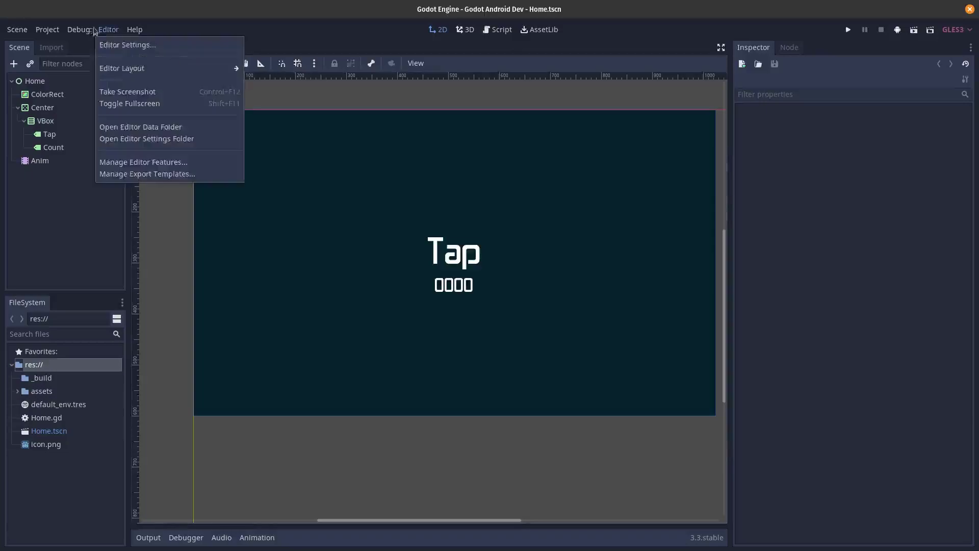
left_click(74, 91)
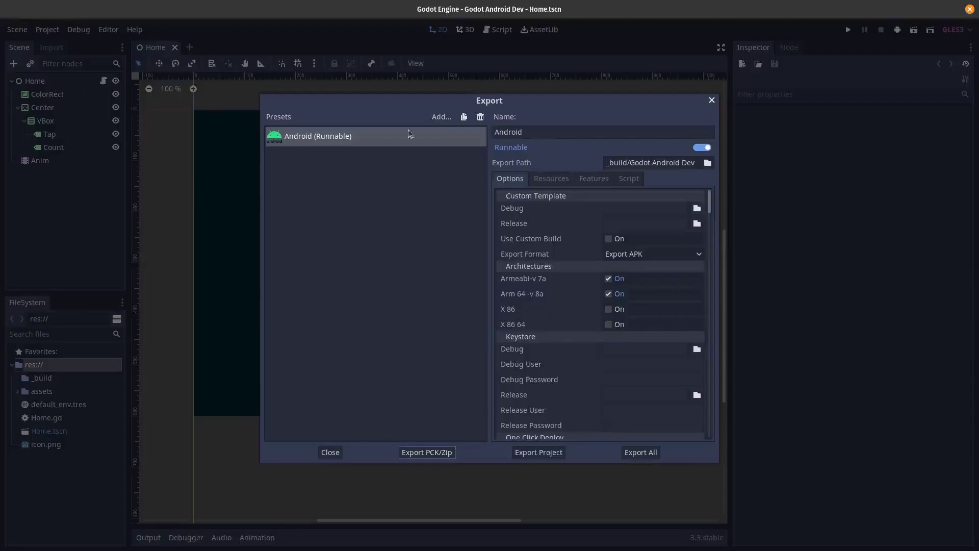
left_click(398, 191)
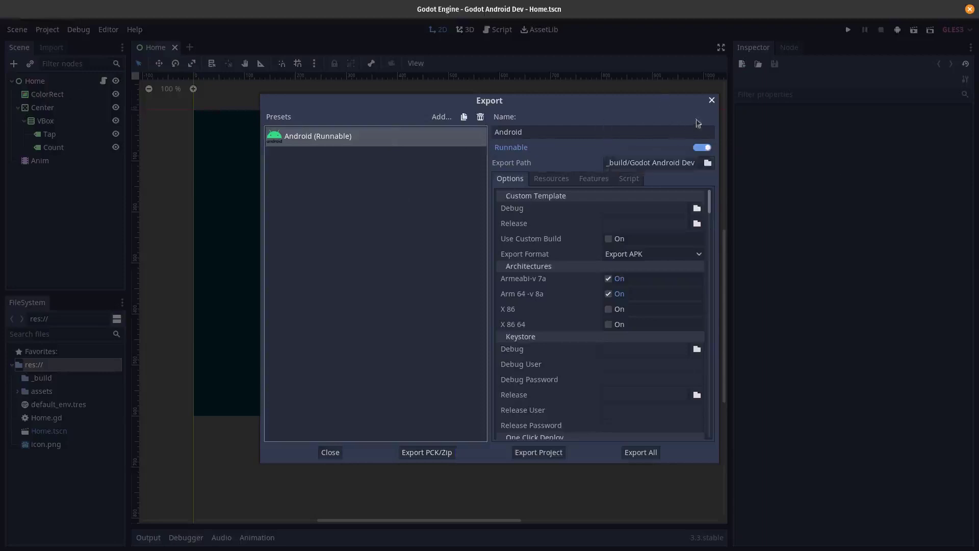
left_click(712, 100)
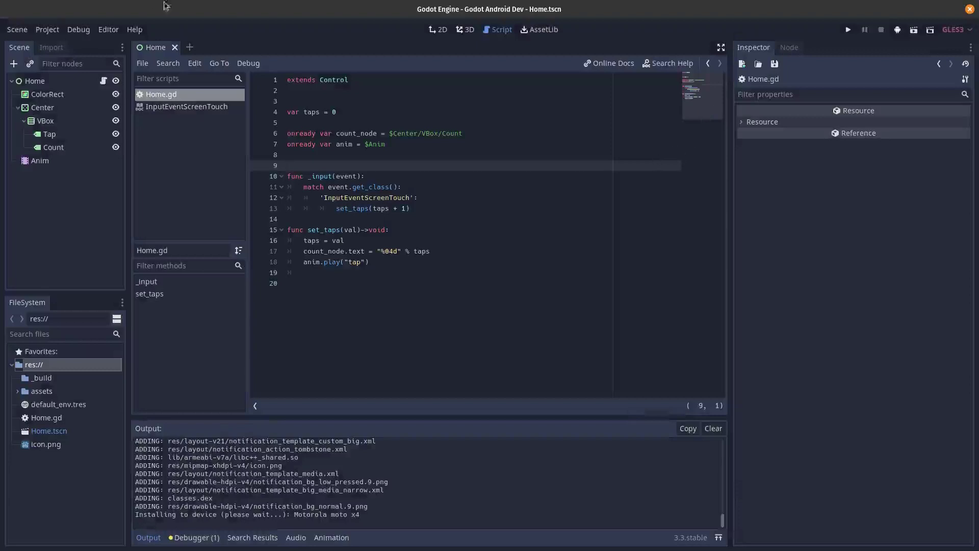
Review window orientation and stretch settings in Project Settings, then switch to the Multiple resolutions docs
left_click(46, 29)
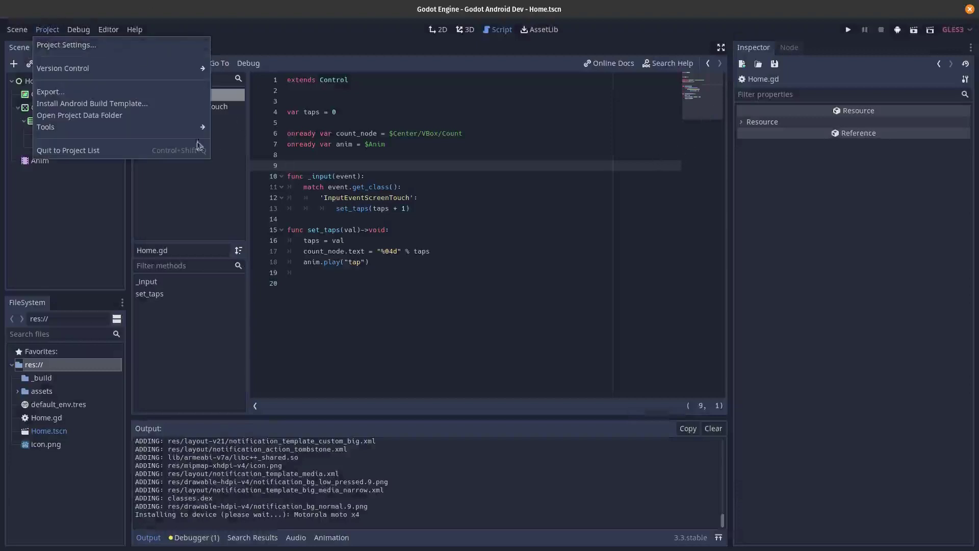
left_click(95, 47)
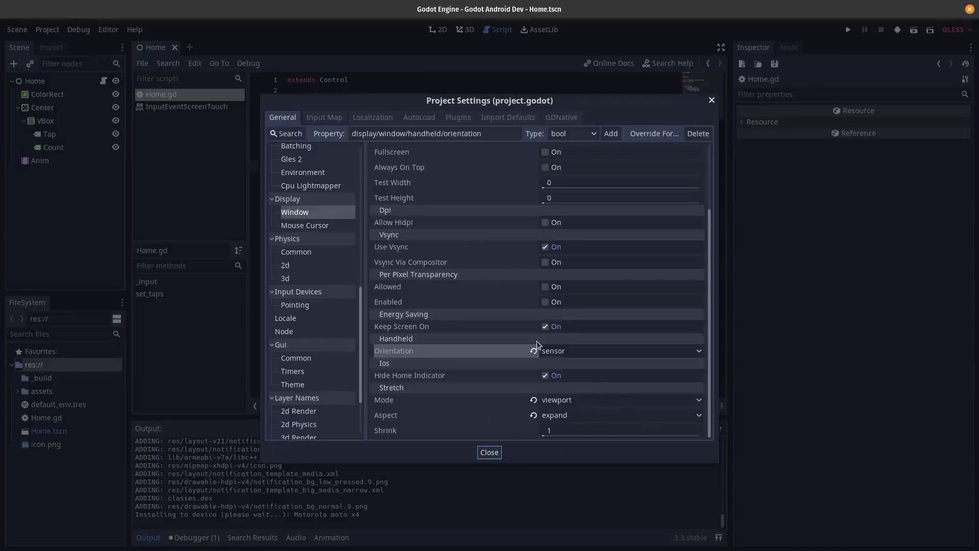
key("alt+Tab")
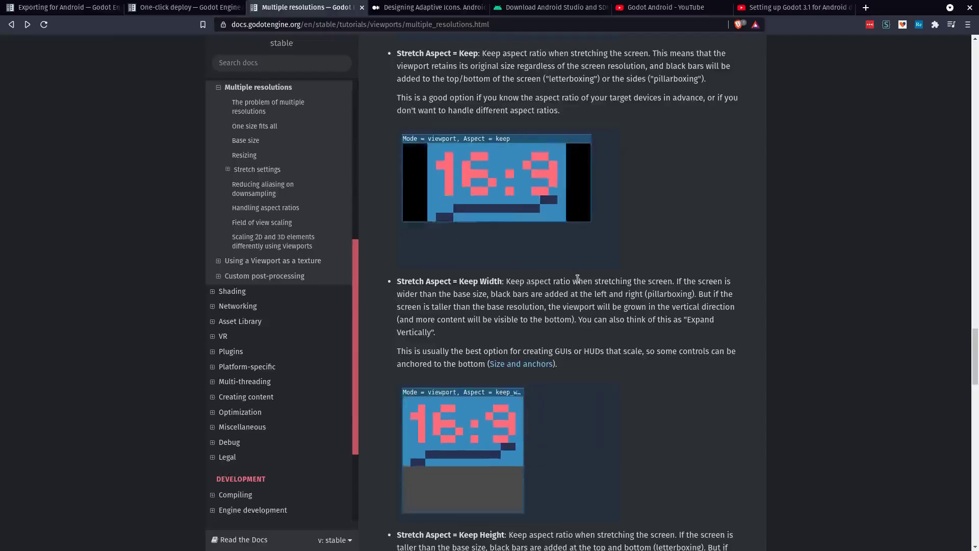
Review the Stretch Aspect examples in the docs, then return to the Godot editor running the game
scroll(577, 278, "up", 2)
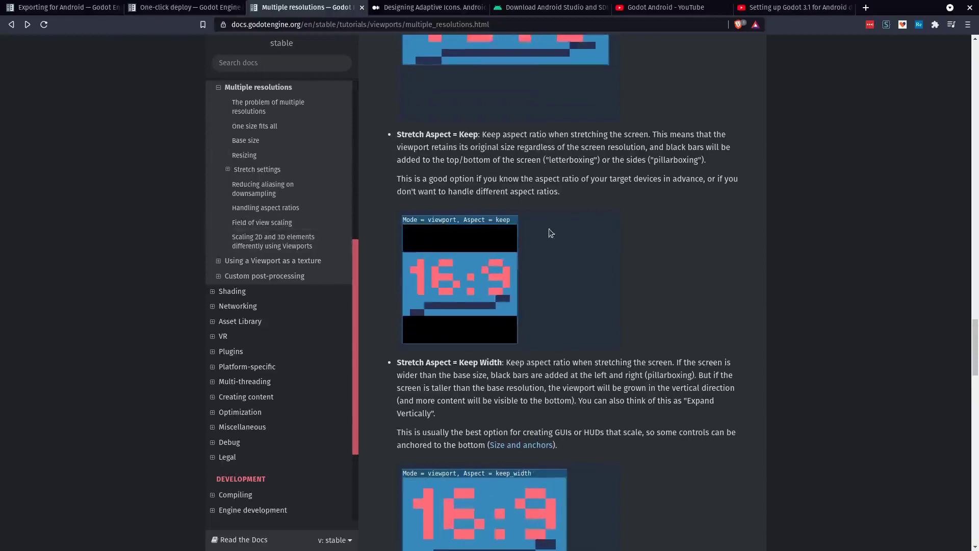
scroll(551, 233, "down", 7)
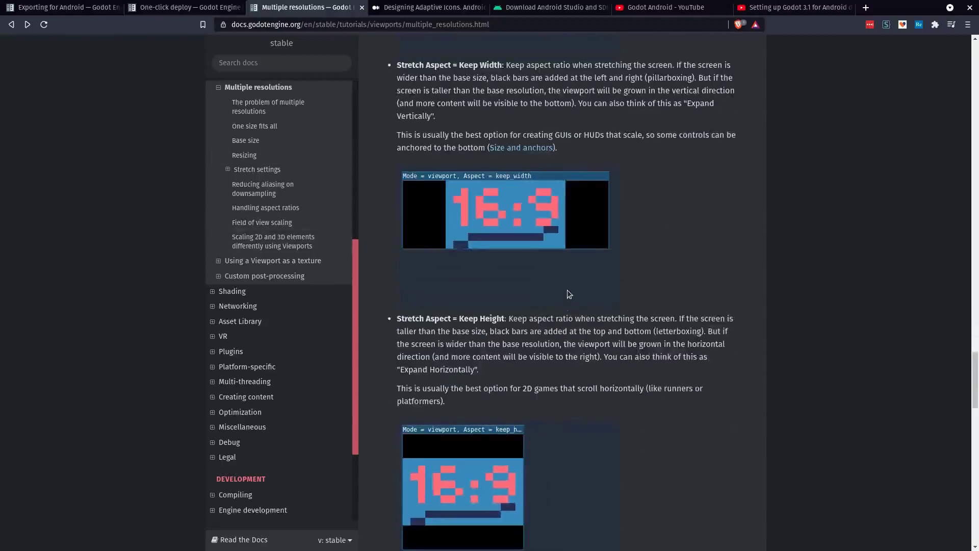
scroll(567, 294, "down", 9)
scroll(492, 267, "up", 20)
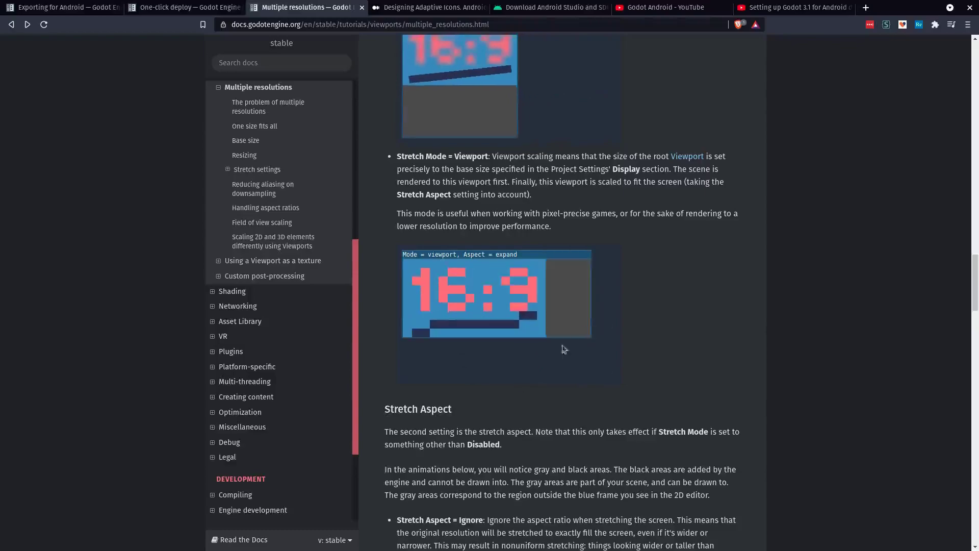
key("super")
left_click(525, 405)
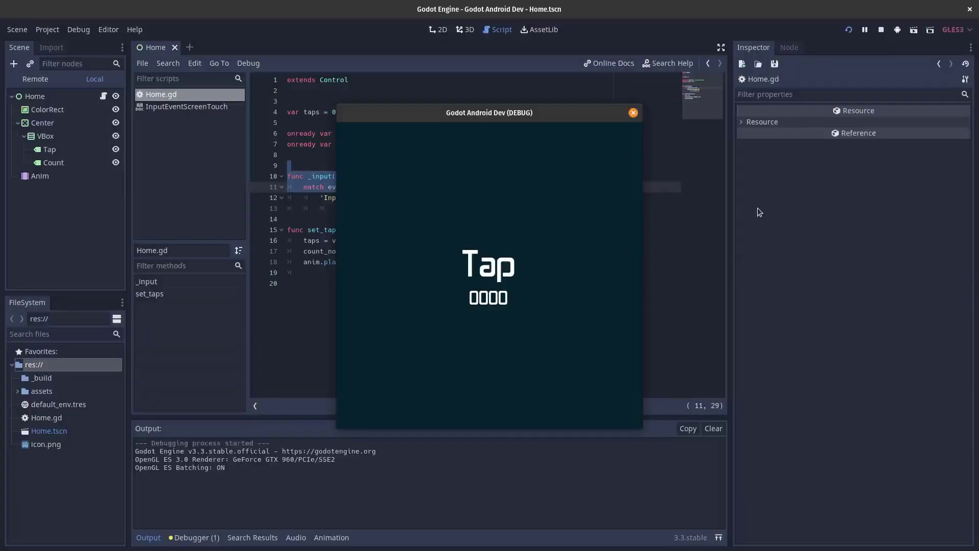
Stretch the debug game window taller and wider to test scaling, then close it to stop the game
left_click_drag(580, 428, 625, 436)
left_click_drag(643, 298, 907, 300)
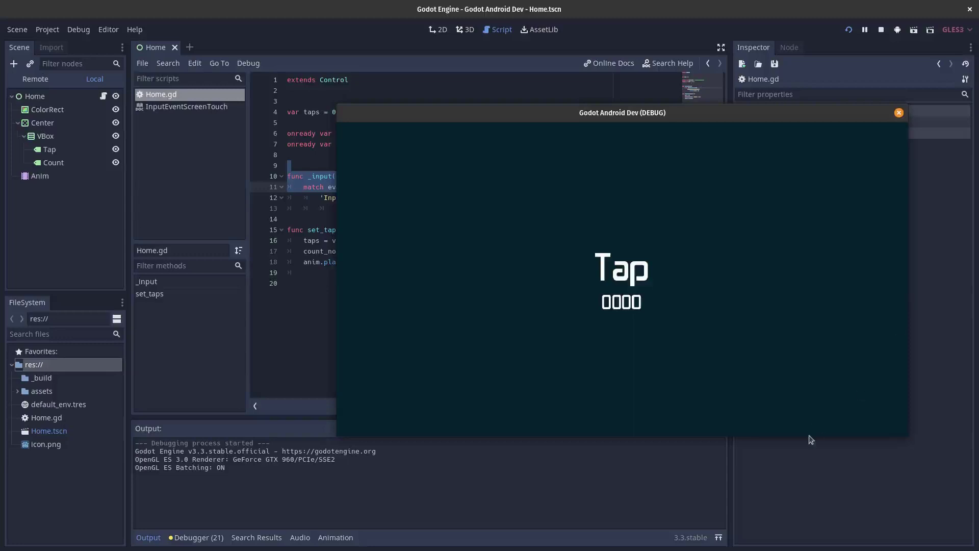
left_click(899, 112)
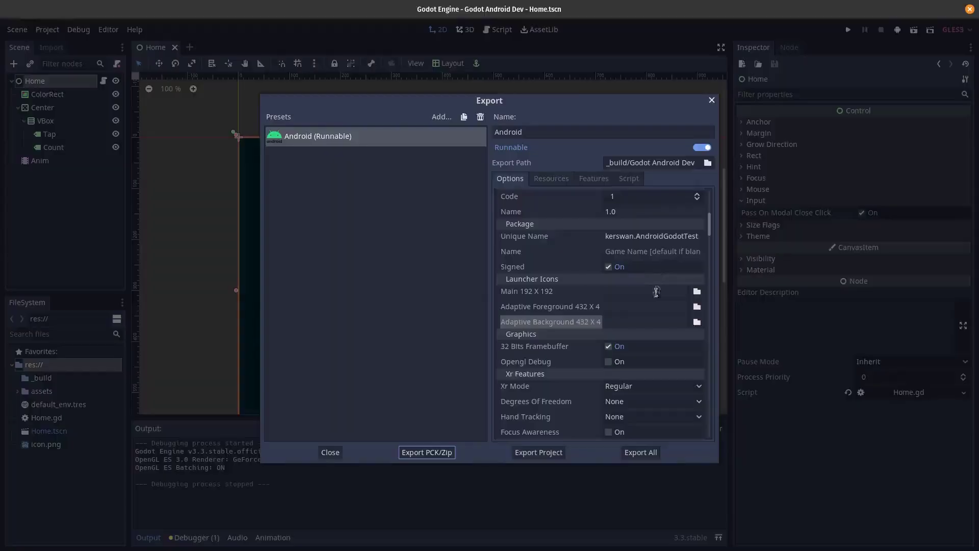
Check the Android preset's Main 192x192, Adaptive Foreground and Adaptive Background launcher icon paths, then switch to the icon docs
left_click(47, 29)
left_click(63, 74)
left_click(632, 292)
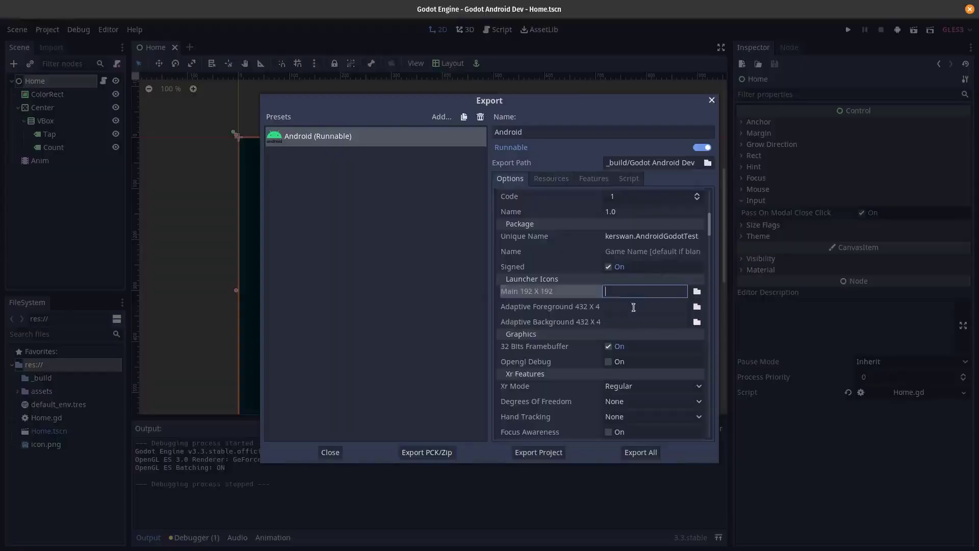
left_click(632, 307)
scroll(587, 312, "down", 3)
scroll(589, 313, "up", 3)
scroll(590, 313, "down", 2)
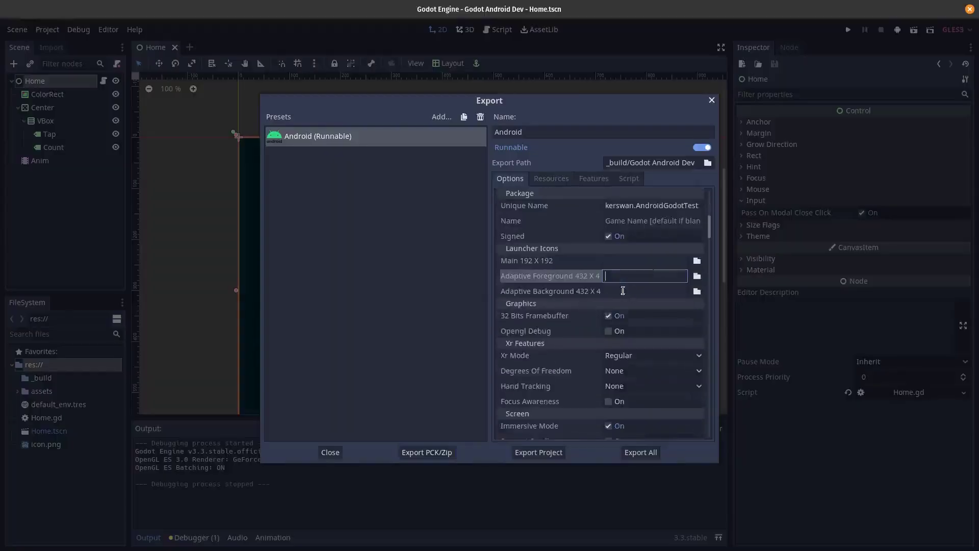
left_click(622, 266)
left_click(627, 280)
left_click(631, 291)
key("alt+Tab")
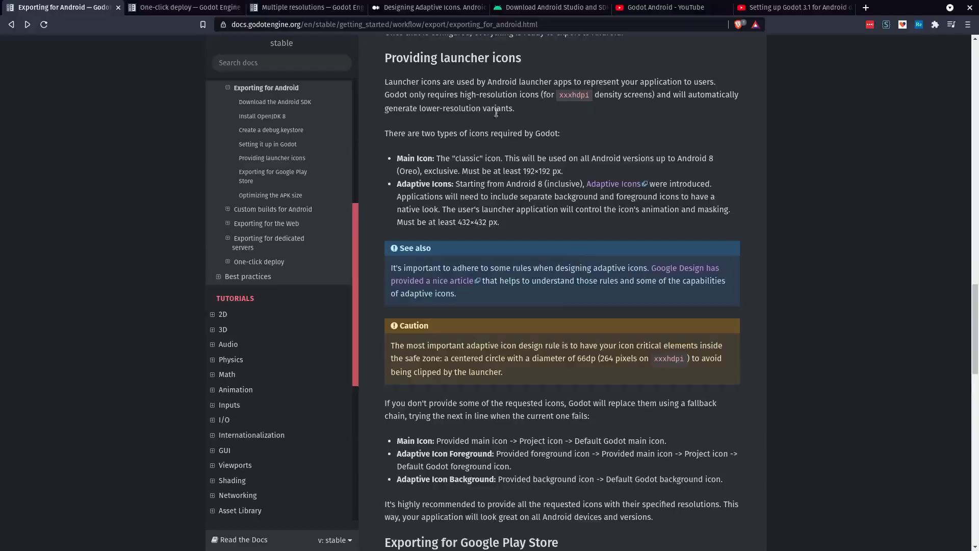
Read 'Providing launcher icons' and the Designing Adaptive Icons article, then switch to the Godot Android setup video
left_click_drag(437, 57, 494, 54)
left_click(521, 58)
left_click(440, 14)
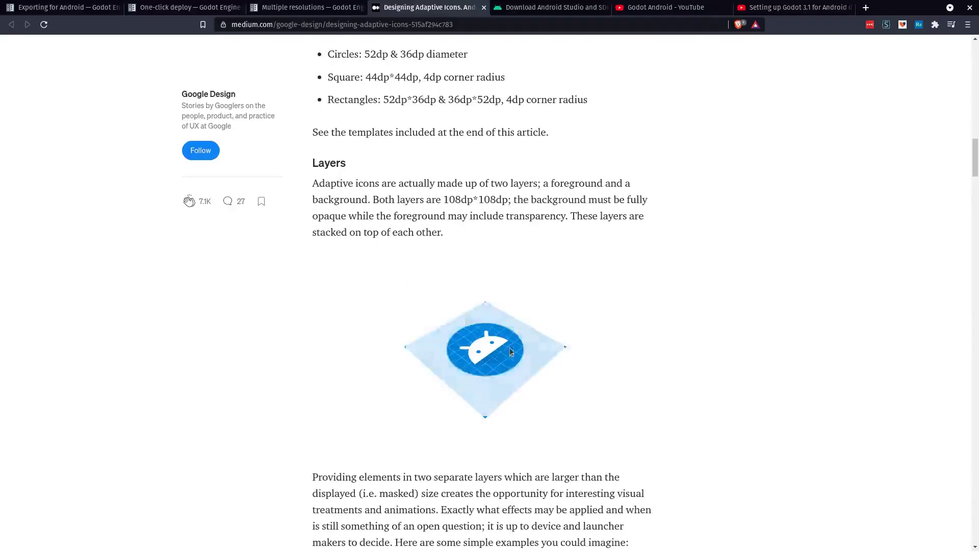
scroll(510, 344, "up", 3)
scroll(509, 337, "up", 13)
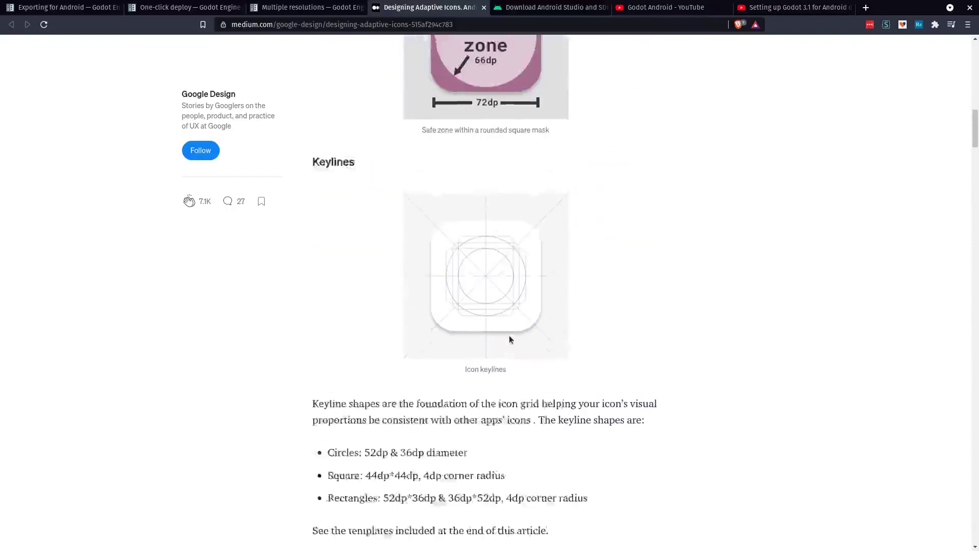
scroll(509, 337, "up", 2)
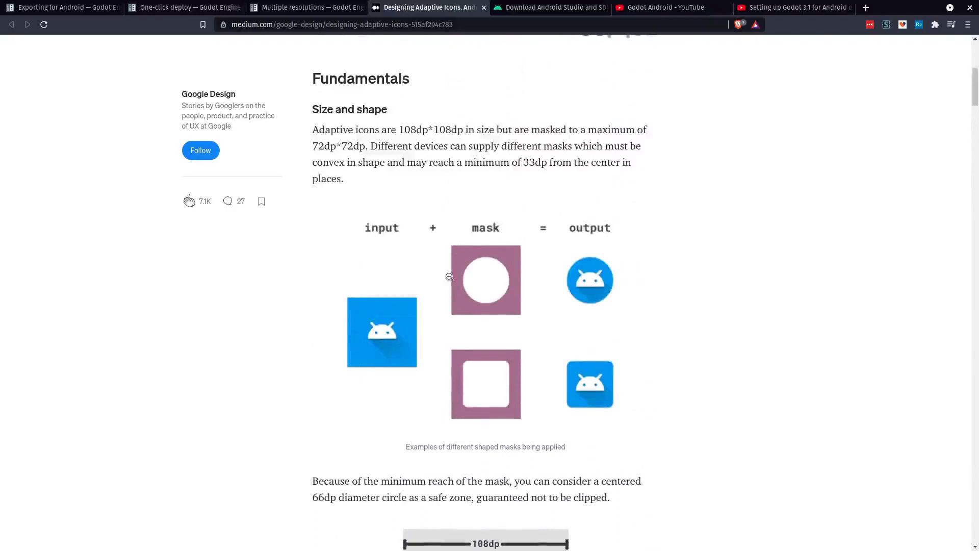
scroll(449, 274, "down", 3)
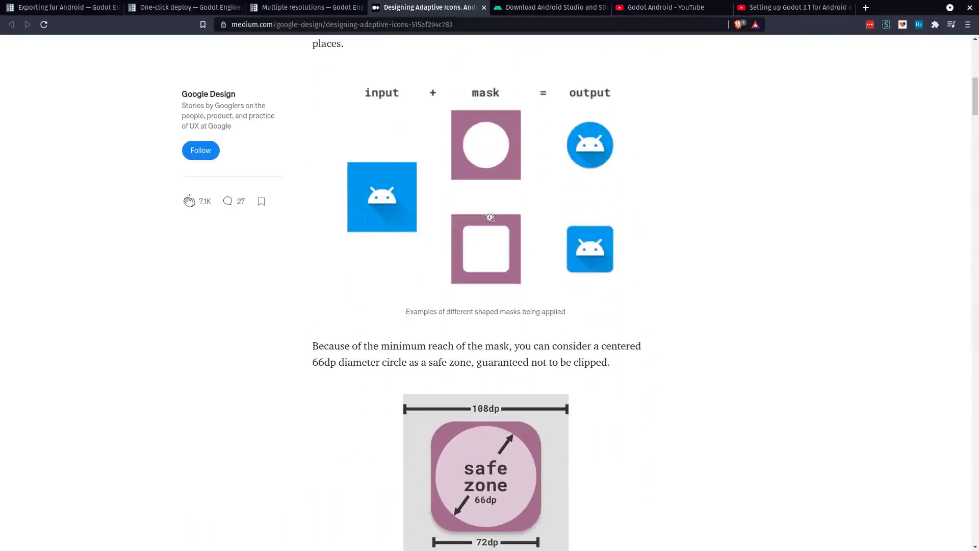
scroll(470, 271, "down", 12)
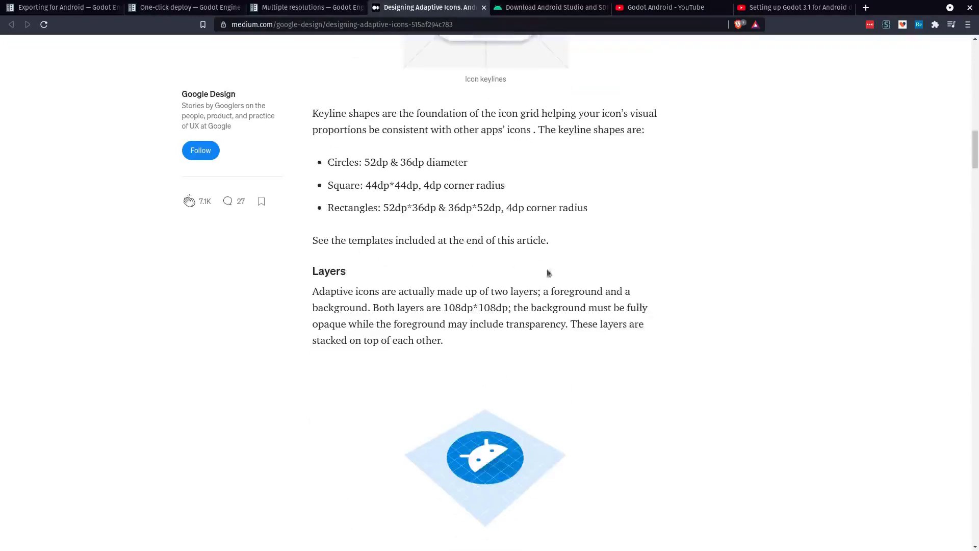
left_click_drag(975, 165, 974, 368)
key("ctrl+9")
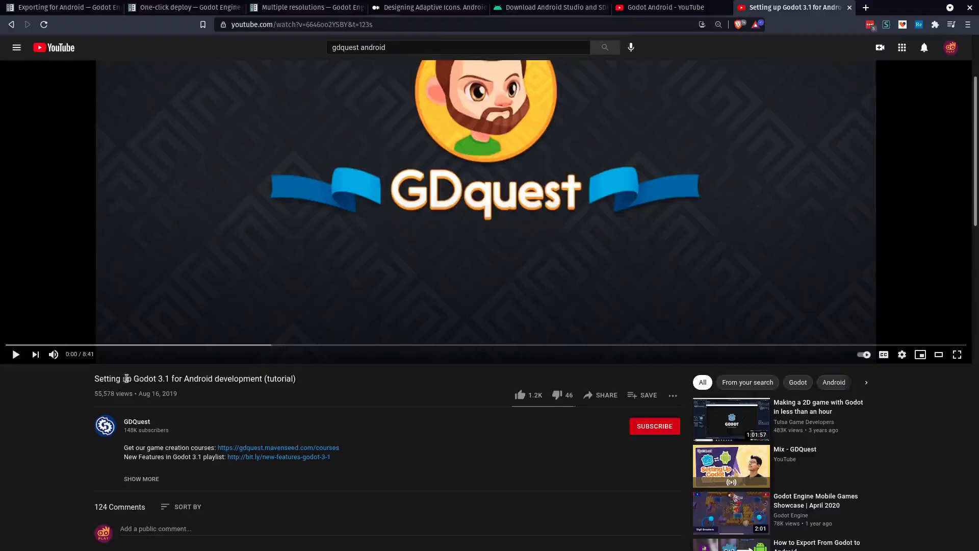
Look over the Setting up Godot 3.1 video page and the USB debugging tip in its comments
left_click_drag(131, 378, 164, 380)
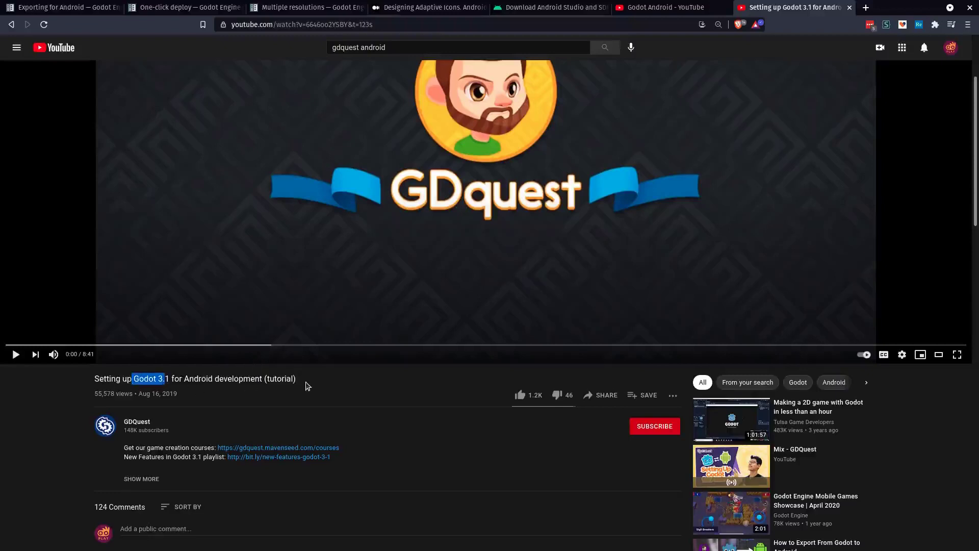
scroll(399, 388, "up", 3)
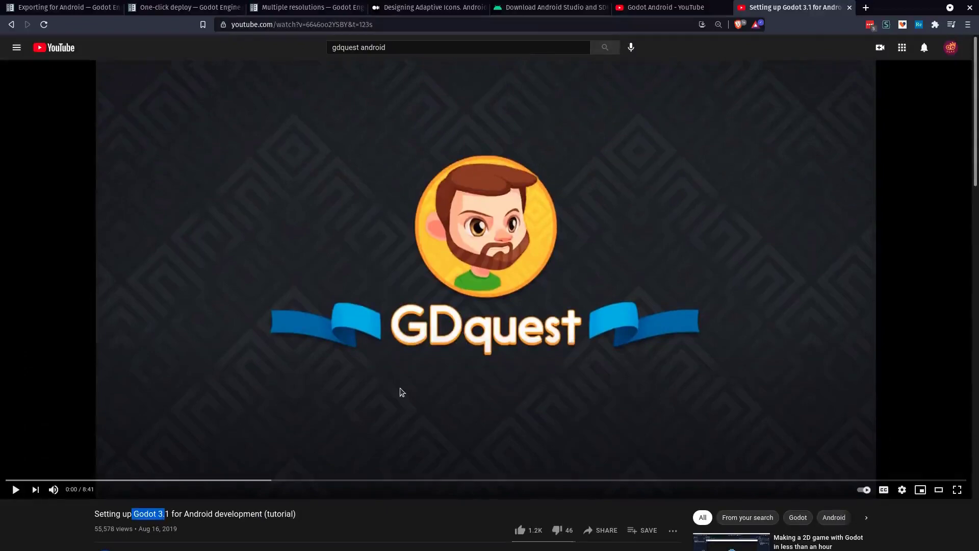
scroll(400, 392, "down", 5)
scroll(185, 411, "down", 3)
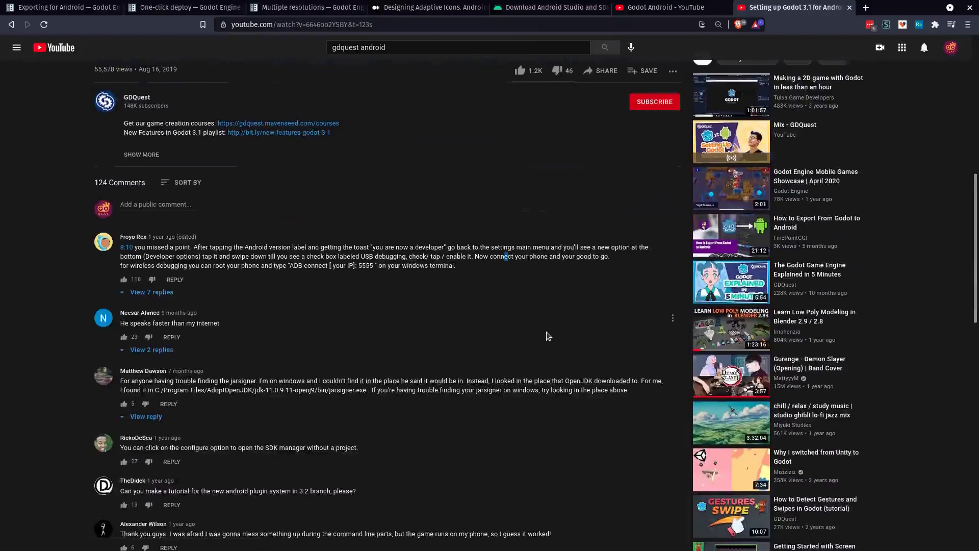
left_click_drag(321, 257, 416, 259)
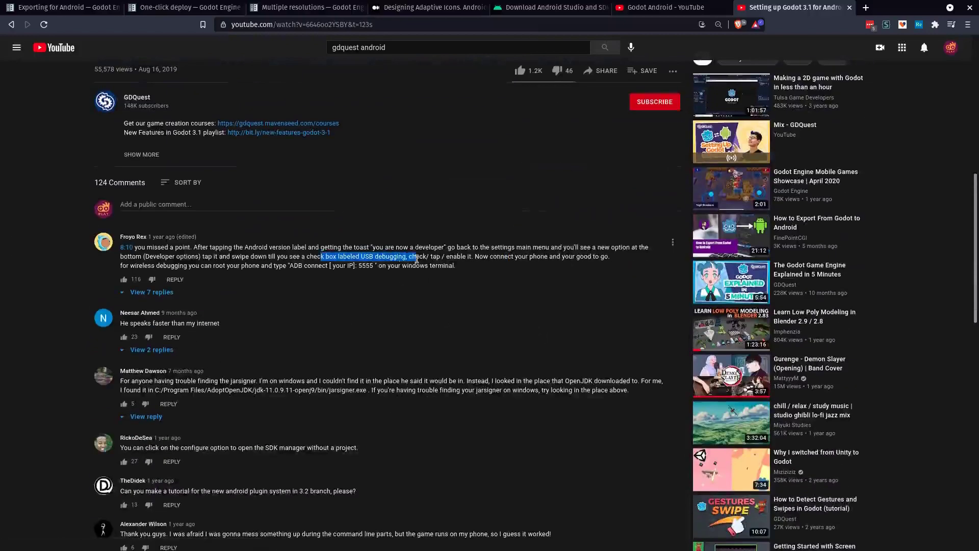
scroll(475, 317, "up", 7)
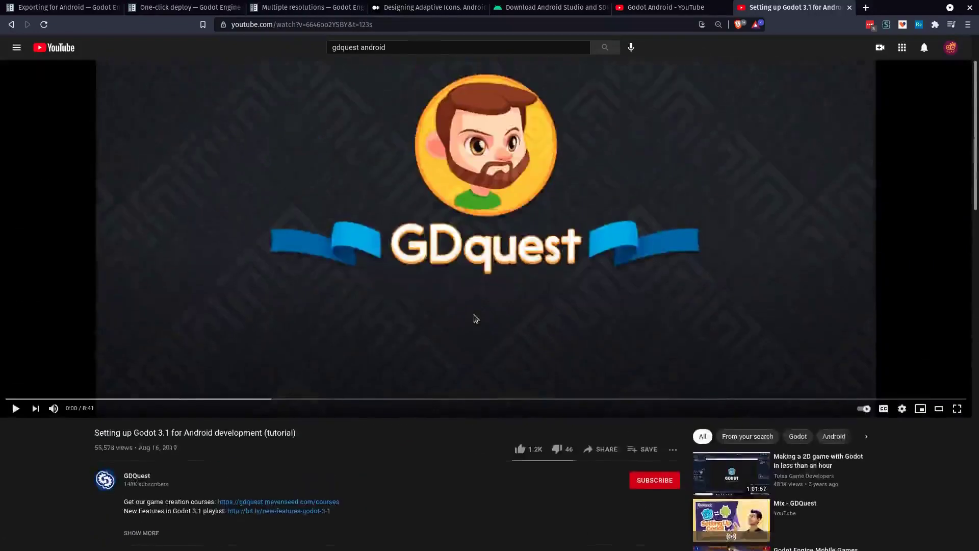
Glance at the Godot Android playlist, then return to the Exporting for Android docs
key("ctrl+shift+Tab")
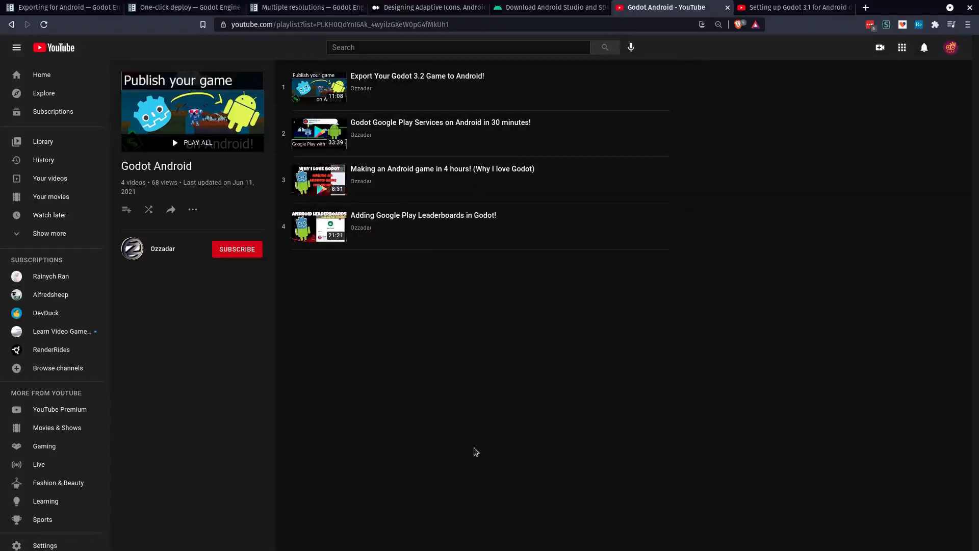
left_click(792, 8)
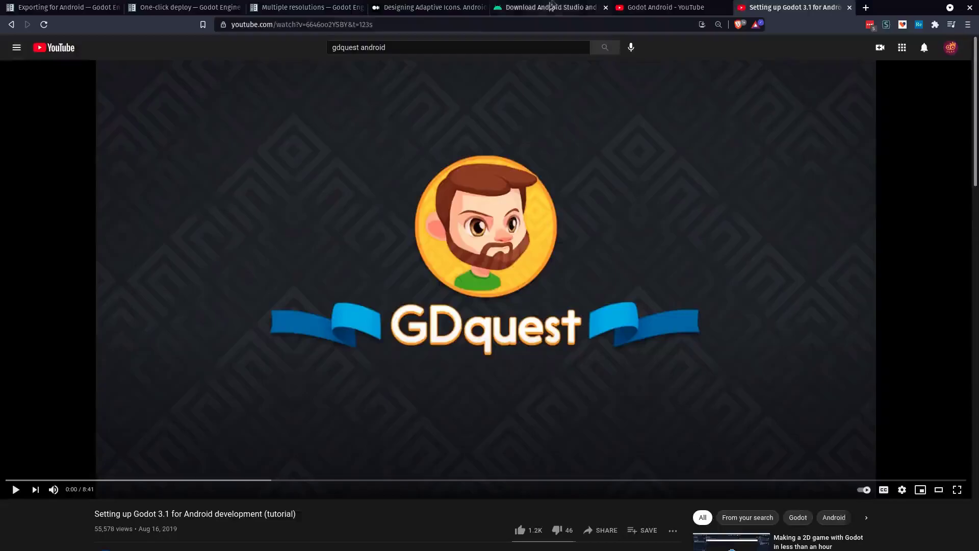
key("ctrl+Tab")
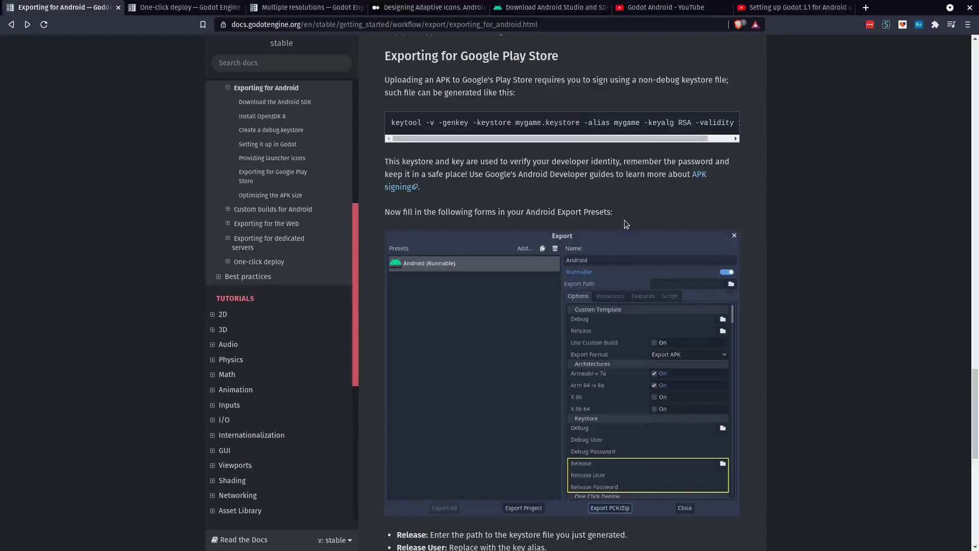
scroll(624, 219, "down", 10)
scroll(600, 313, "up", 5)
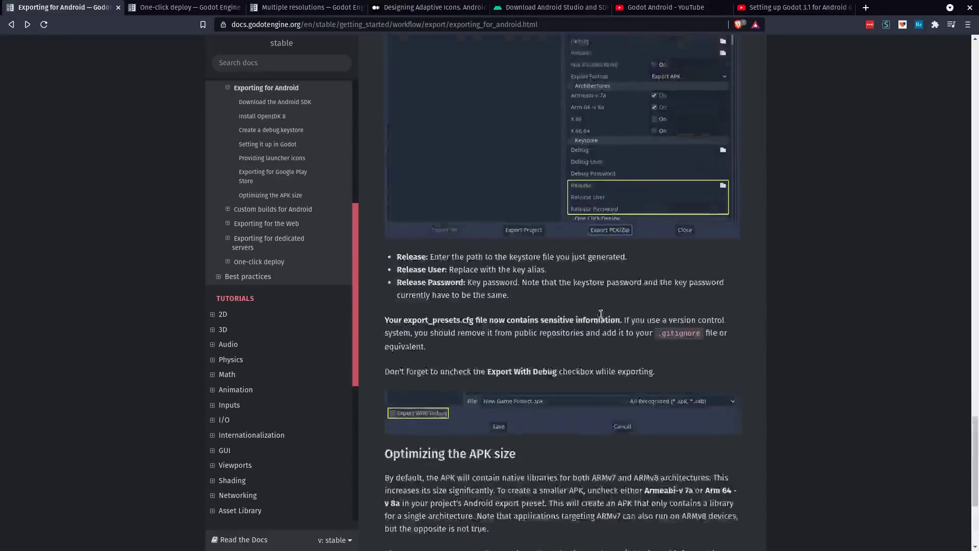
scroll(601, 313, "up", 5)
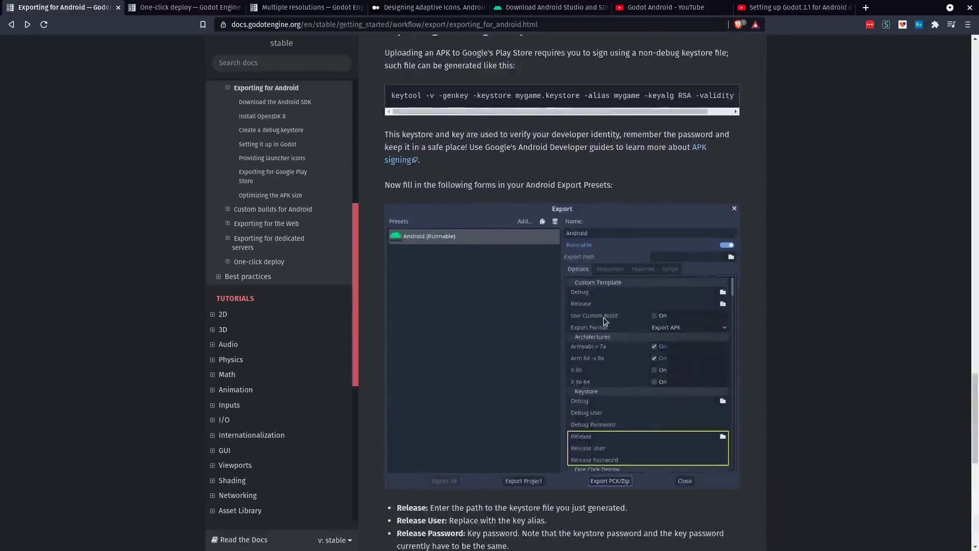